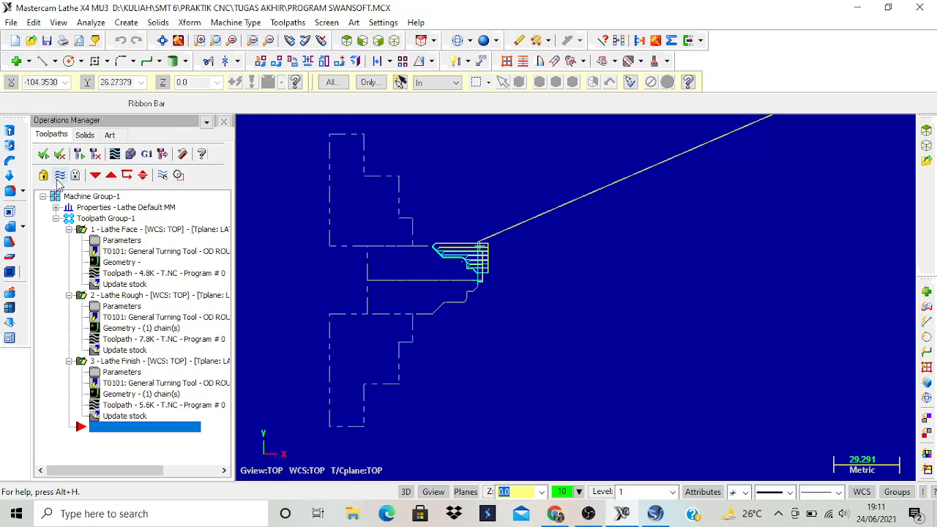
Select all three lathe operations and run the solid verification of their toolpaths in isometric view through to completion.
{"action": "left_click", "coordinate": [44, 155]}
{"action": "left_click", "coordinate": [130, 154]}
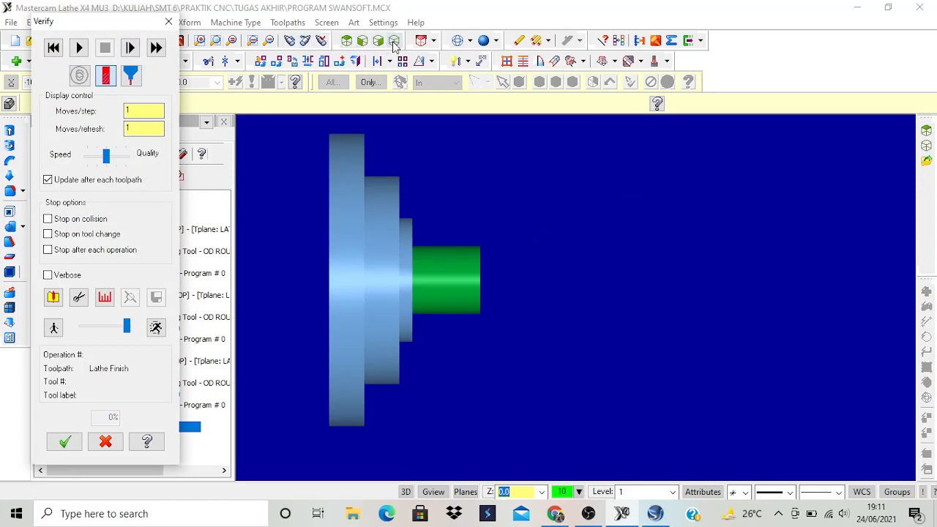
{"action": "left_click", "coordinate": [394, 41]}
{"action": "left_click", "coordinate": [78, 46]}
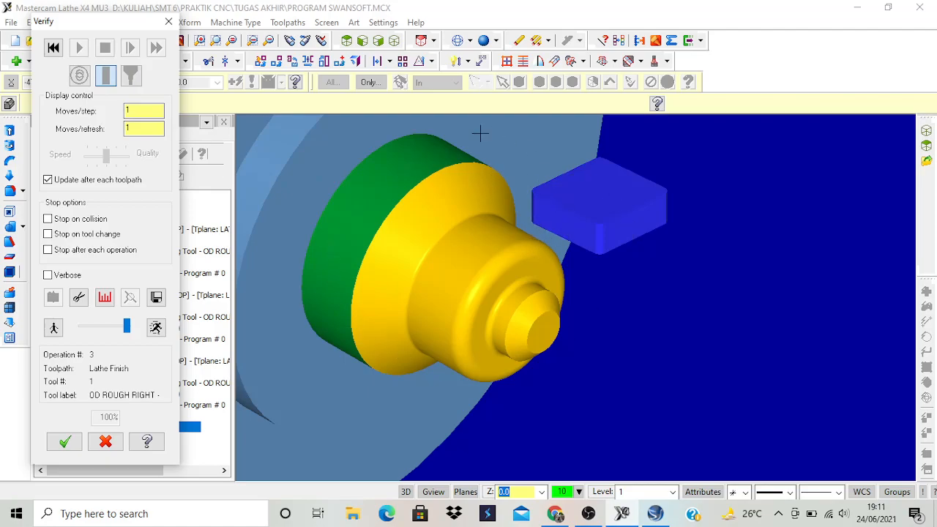
{"action": "left_click", "coordinate": [64, 443]}
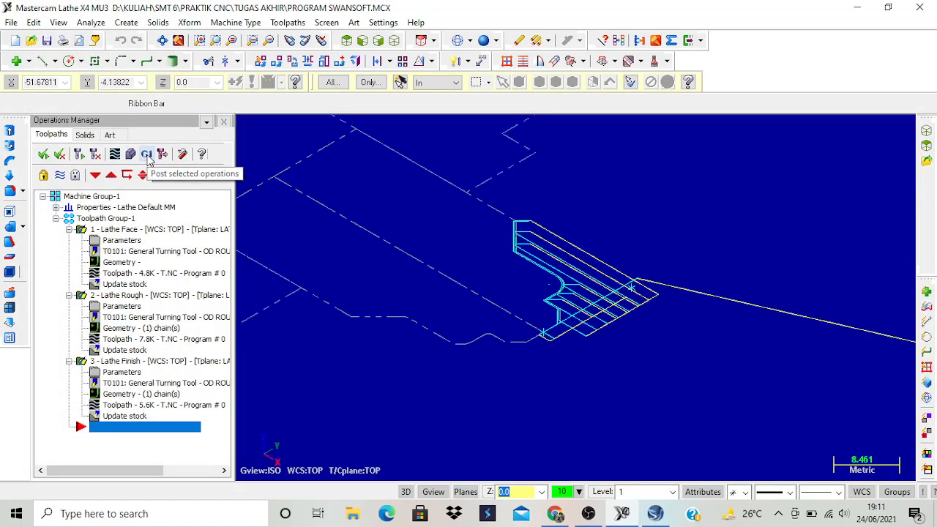
Post the lathe operations to an NC file named PROGRAM SWANSOFT, saved on the Desktop.
{"action": "left_click", "coordinate": [147, 155]}
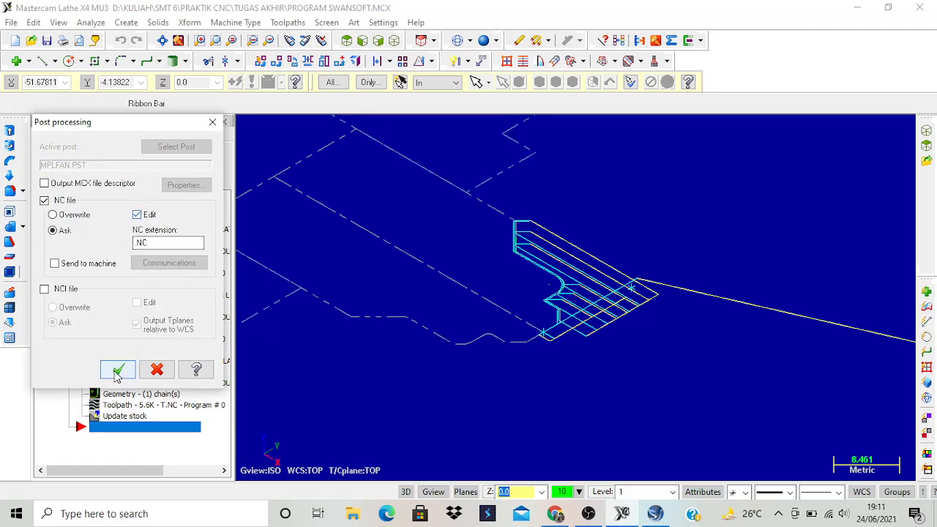
{"action": "left_click", "coordinate": [117, 371]}
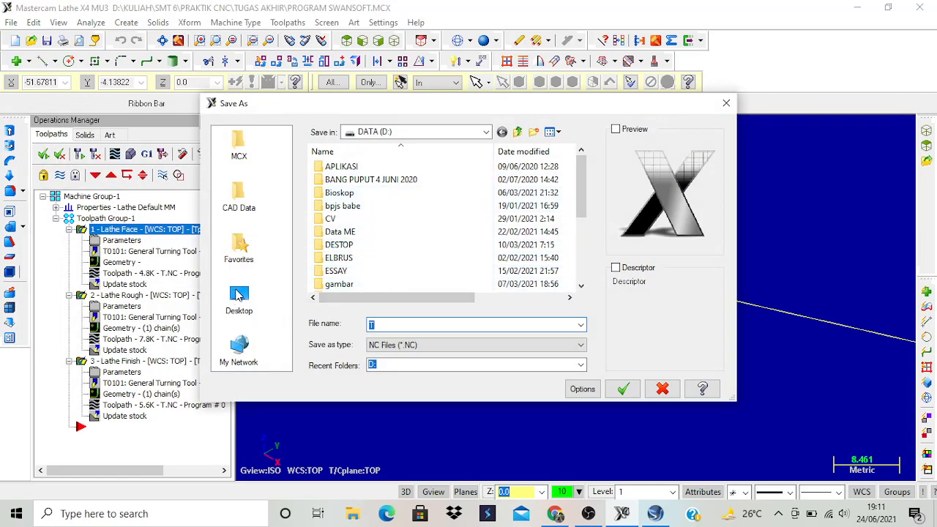
{"action": "scroll", "coordinate": [383, 244], "scroll_direction": "down", "scroll_amount": 5}
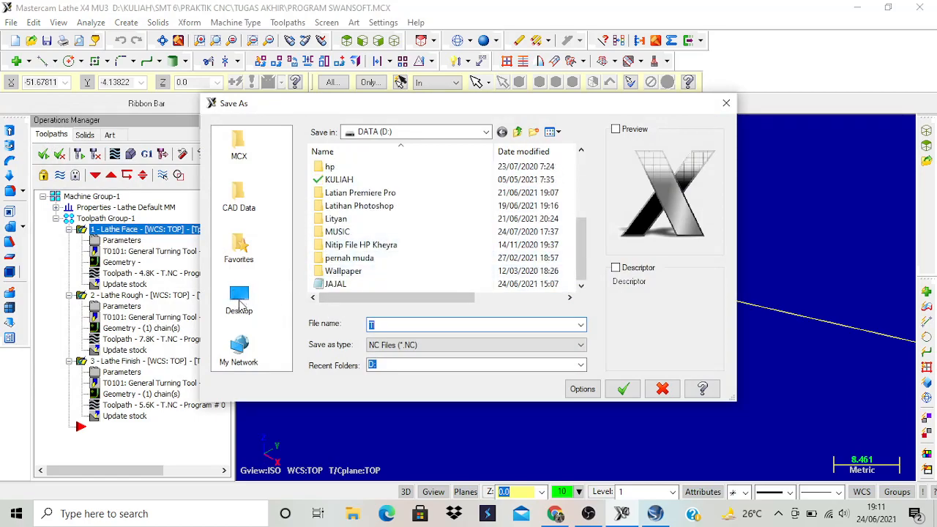
{"action": "left_click", "coordinate": [239, 301]}
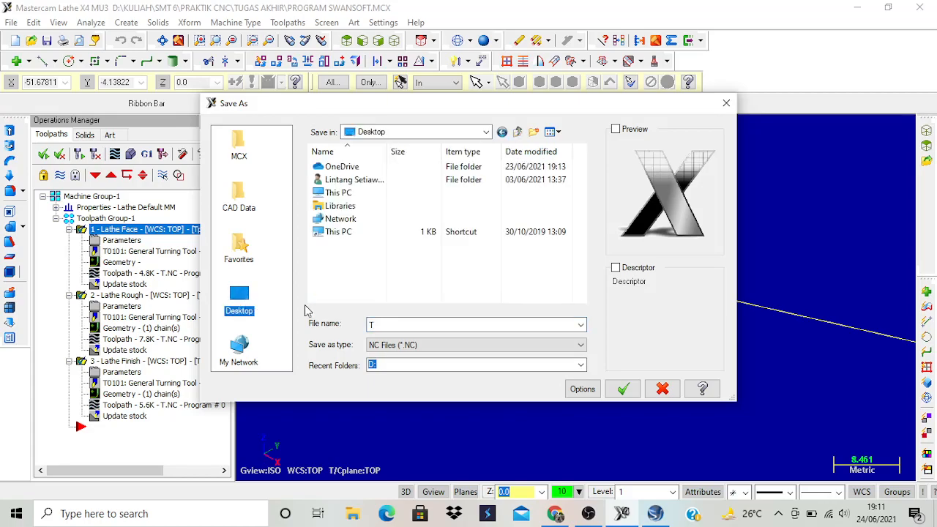
{"action": "double_click", "coordinate": [381, 323]}
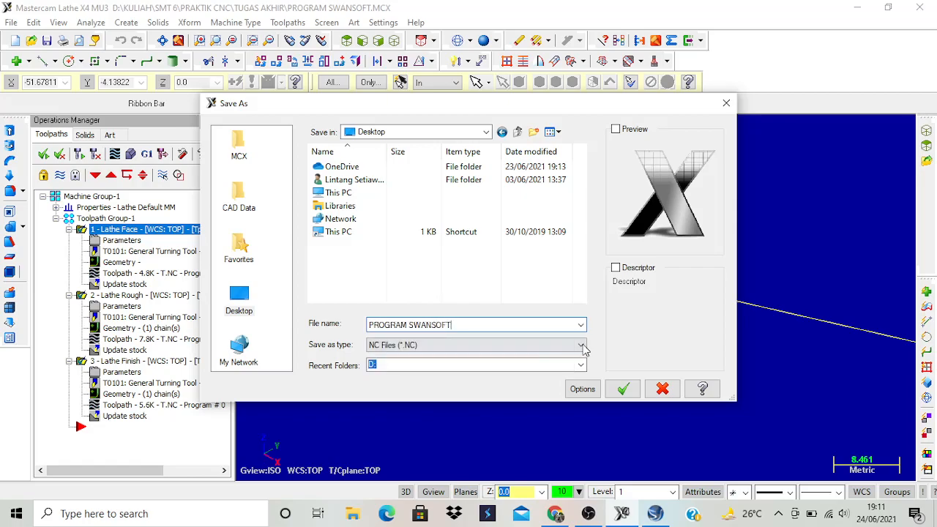
{"action": "left_click", "coordinate": [625, 390]}
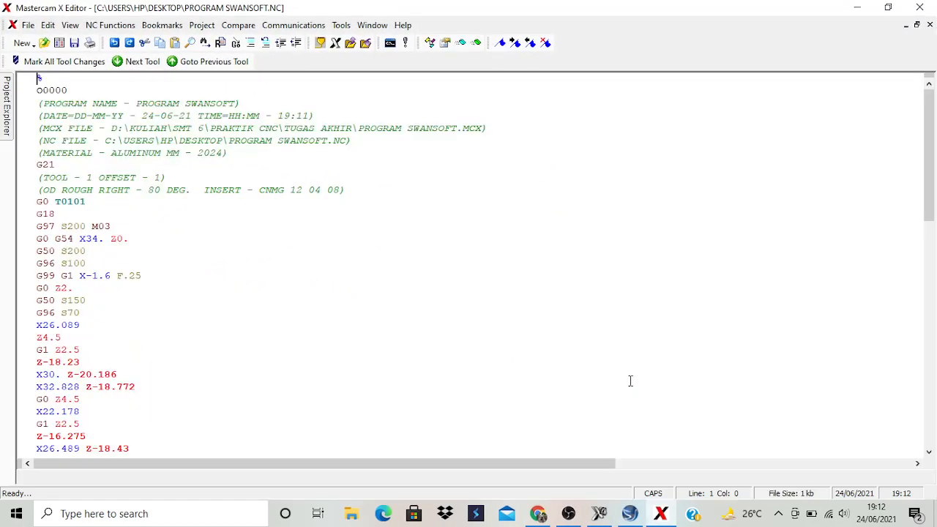
Review the posted G-code from its header to the M30 program end, and close the editor.
{"action": "scroll", "coordinate": [483, 253], "scroll_direction": "down", "scroll_amount": 16}
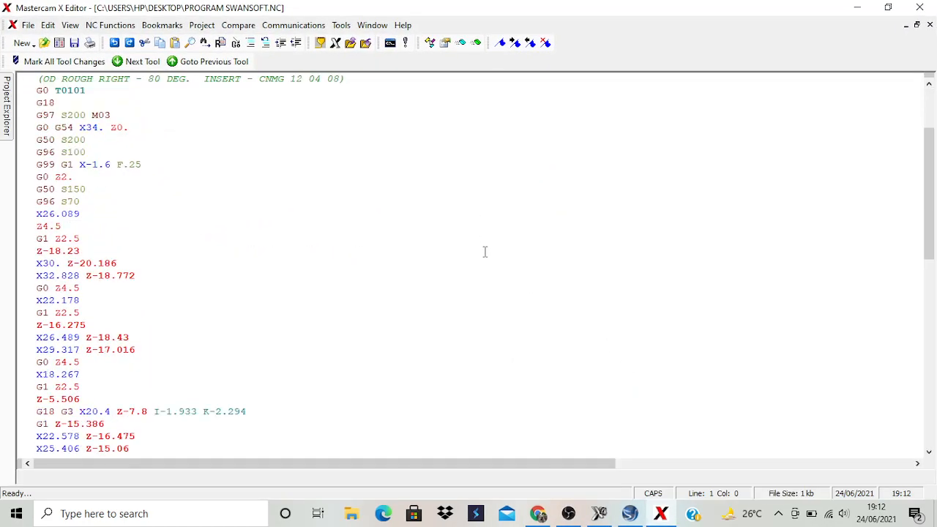
{"action": "scroll", "coordinate": [493, 251], "scroll_direction": "down", "scroll_amount": 7}
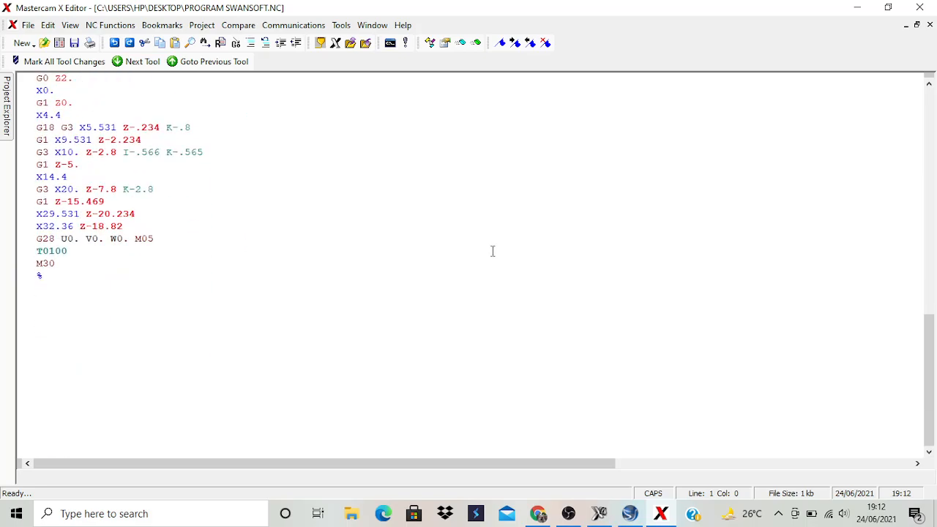
{"action": "scroll", "coordinate": [499, 256], "scroll_direction": "up", "scroll_amount": 3}
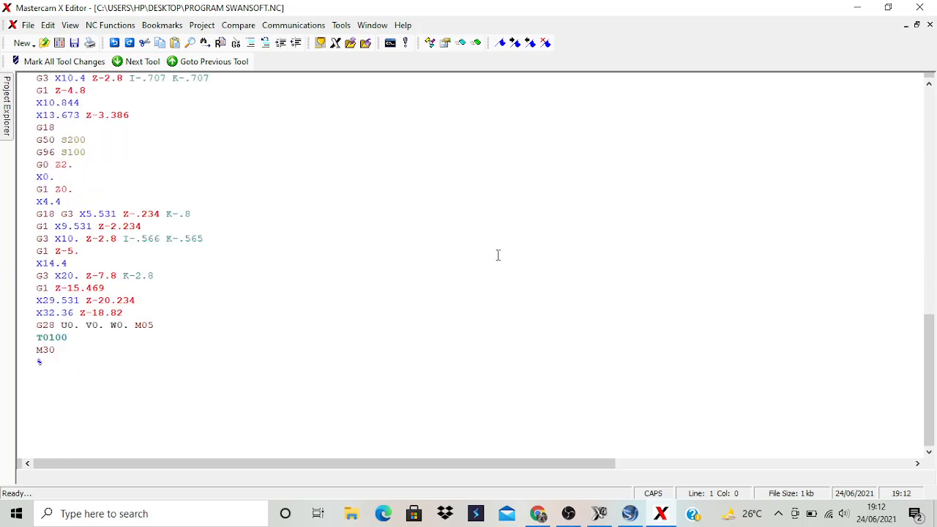
{"action": "scroll", "coordinate": [484, 265], "scroll_direction": "up", "scroll_amount": 2}
{"action": "left_click", "coordinate": [920, 7]}
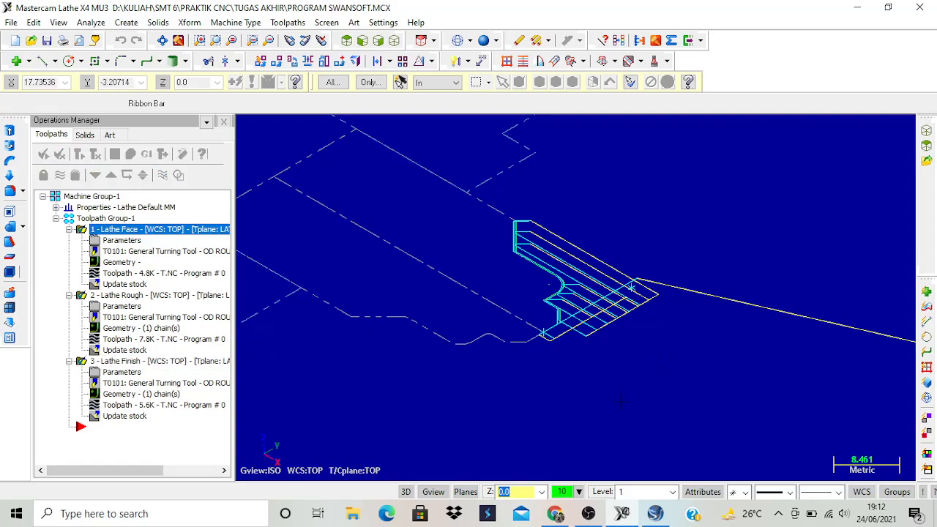
Switch to Swansoft CNC Simulation and run it with the FANUC 0iT control system.
{"action": "left_click", "coordinate": [655, 516]}
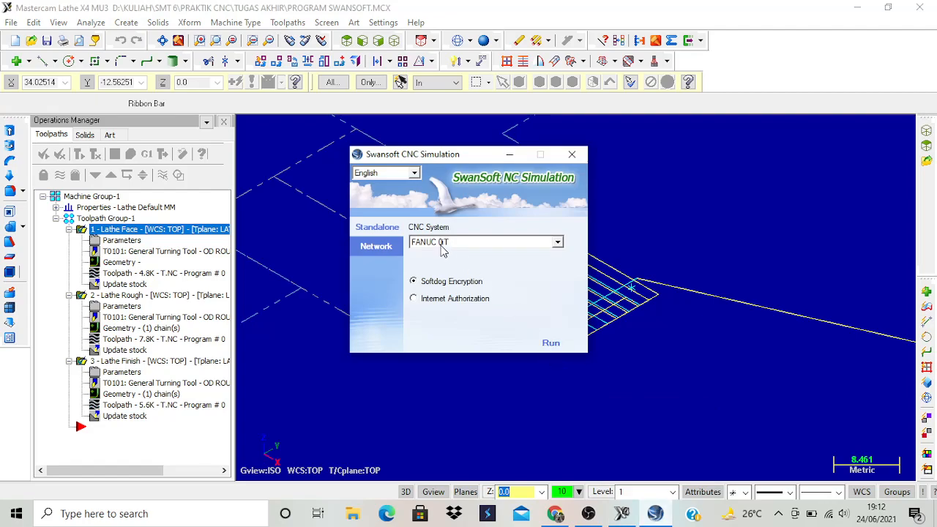
{"action": "left_click", "coordinate": [551, 345]}
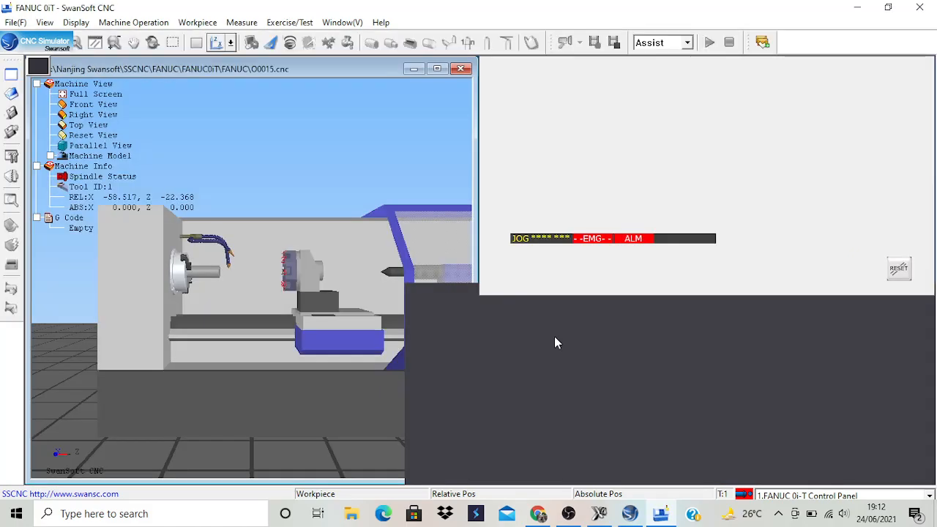
Reposition the machine operator panel, switch on the control's key switch and release the emergency stop.
{"action": "left_click_drag", "start_coordinate": [459, 286], "coordinate": [521, 299]}
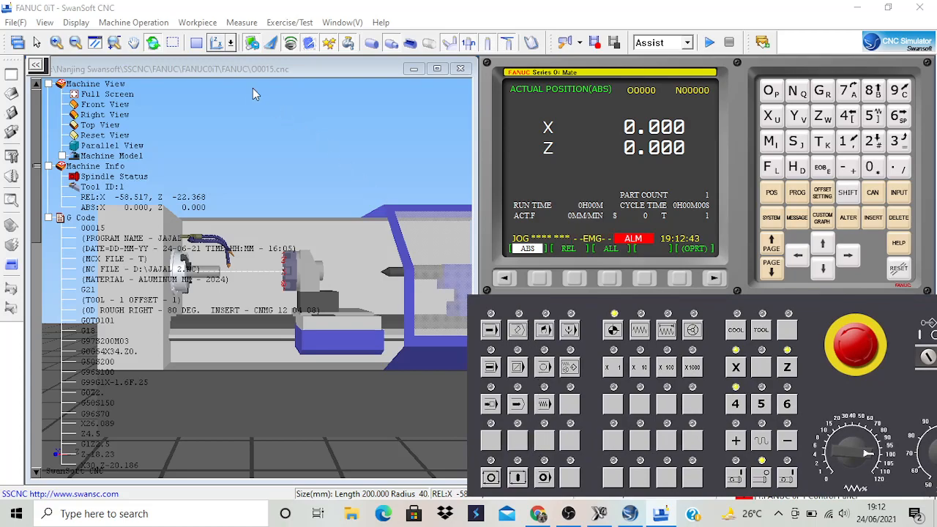
{"action": "left_click_drag", "start_coordinate": [544, 304], "coordinate": [482, 301]}
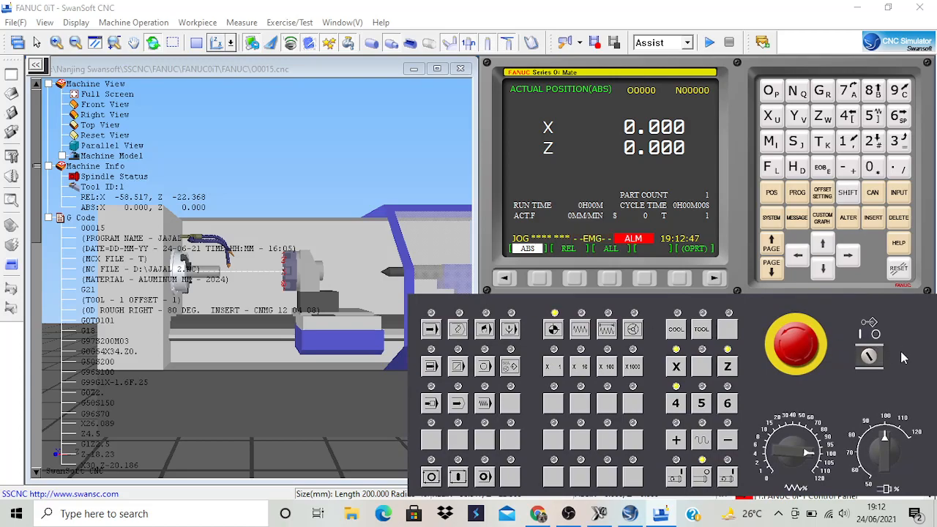
{"action": "left_click", "coordinate": [873, 357]}
{"action": "left_click", "coordinate": [797, 344]}
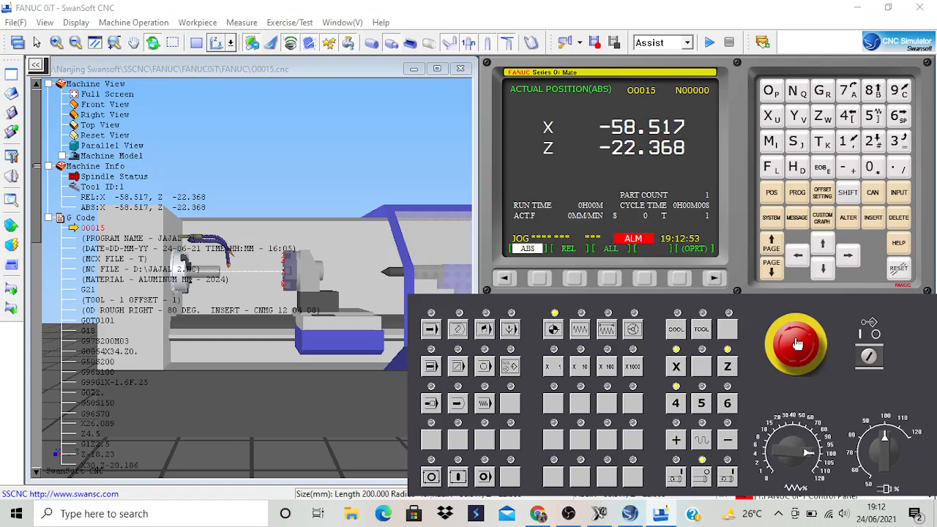
Set up the stock with a smaller diameter and a length of 50 mm, replacing the current workpiece.
{"action": "left_click", "coordinate": [198, 22]}
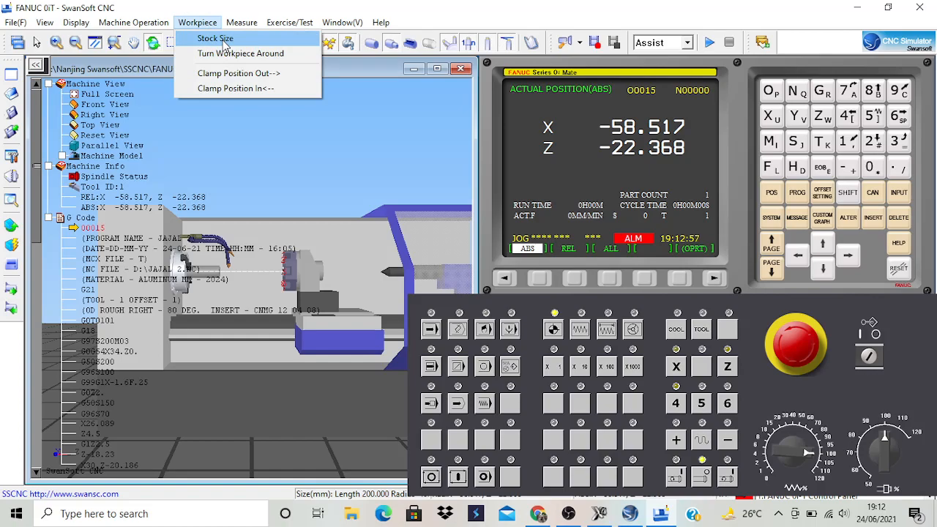
{"action": "left_click", "coordinate": [220, 39]}
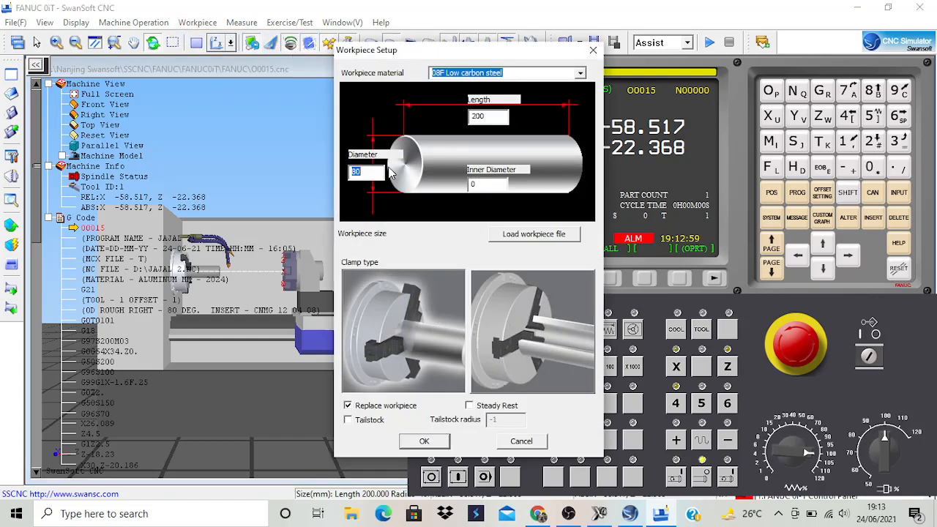
{"action": "type", "text": "3"}
{"action": "left_click_drag", "start_coordinate": [495, 115], "coordinate": [472, 115]}
{"action": "type", "text": "6"}
{"action": "left_click", "coordinate": [424, 442]}
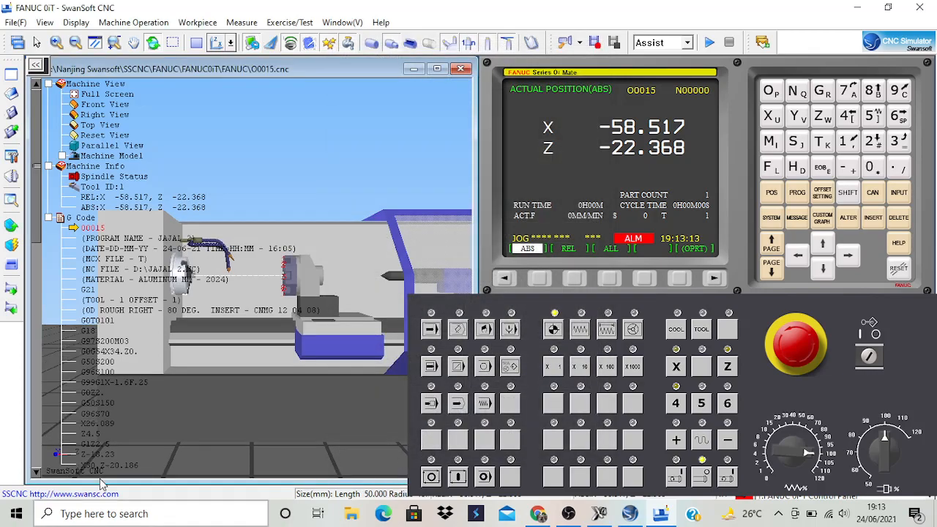
Collapse the Machine View, Machine Info and G Code branches overlaid on the machine view.
{"action": "left_click", "coordinate": [48, 83]}
{"action": "left_click", "coordinate": [49, 94]}
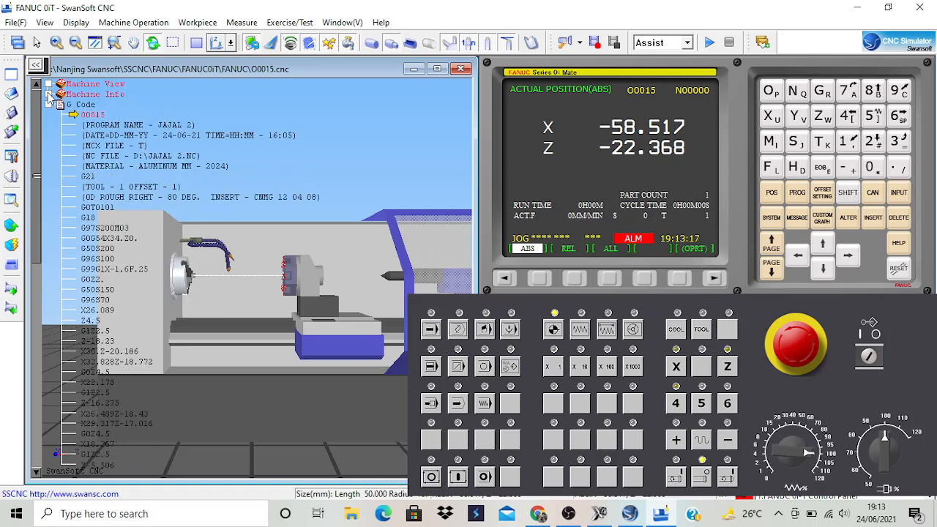
{"action": "left_click", "coordinate": [49, 104]}
Using the 2D view, shift the workpiece's clamp position outward until it protrudes 40 mm from the chuck, and return to 3D.
{"action": "scroll", "coordinate": [195, 301], "scroll_direction": "up", "scroll_amount": 6}
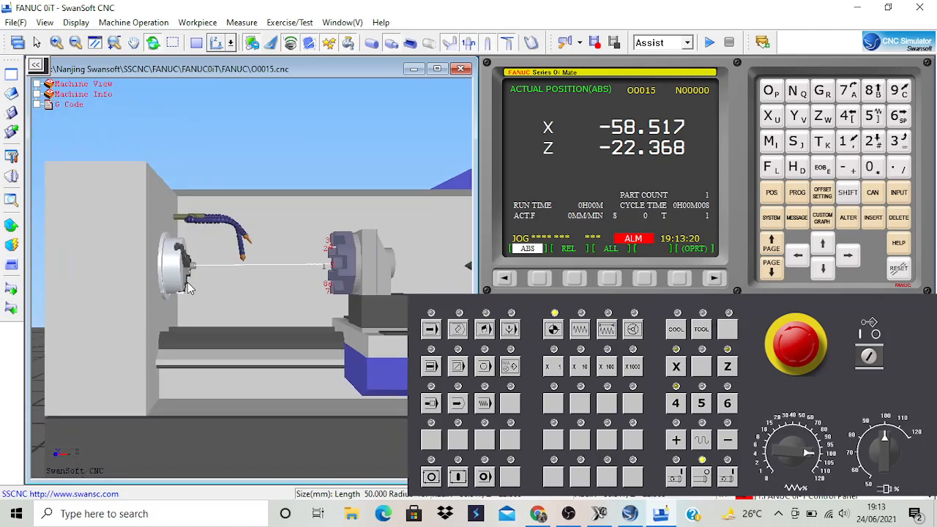
{"action": "scroll", "coordinate": [199, 272], "scroll_direction": "up", "scroll_amount": 4}
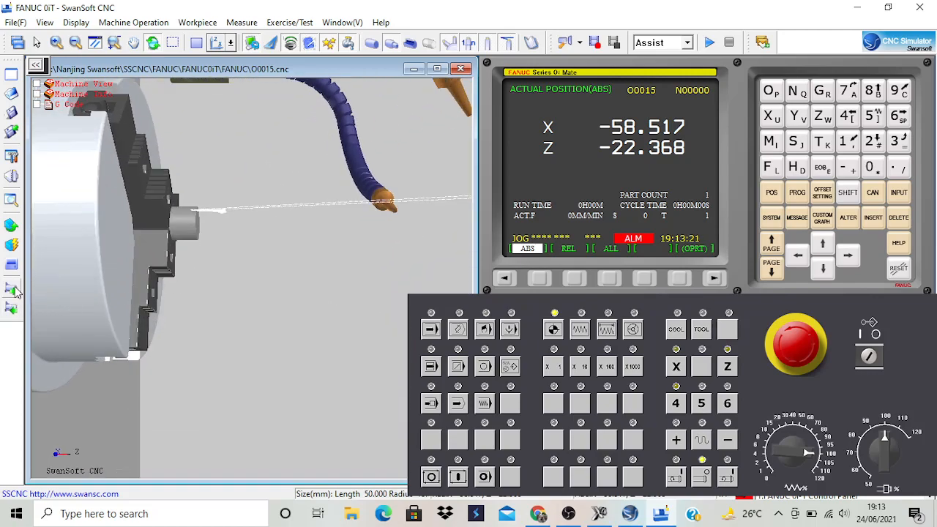
{"action": "left_click", "coordinate": [196, 42]}
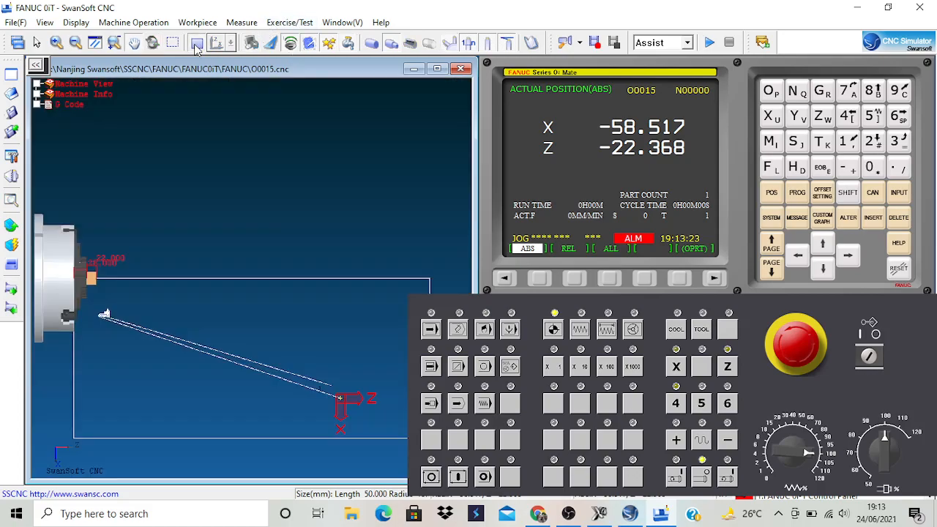
{"action": "scroll", "coordinate": [94, 258], "scroll_direction": "up", "scroll_amount": 3}
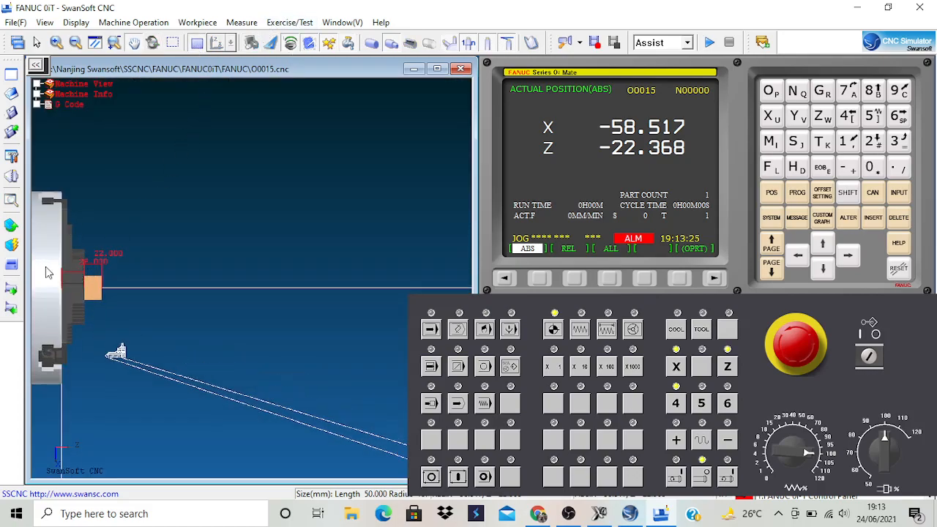
{"action": "left_click", "coordinate": [11, 290]}
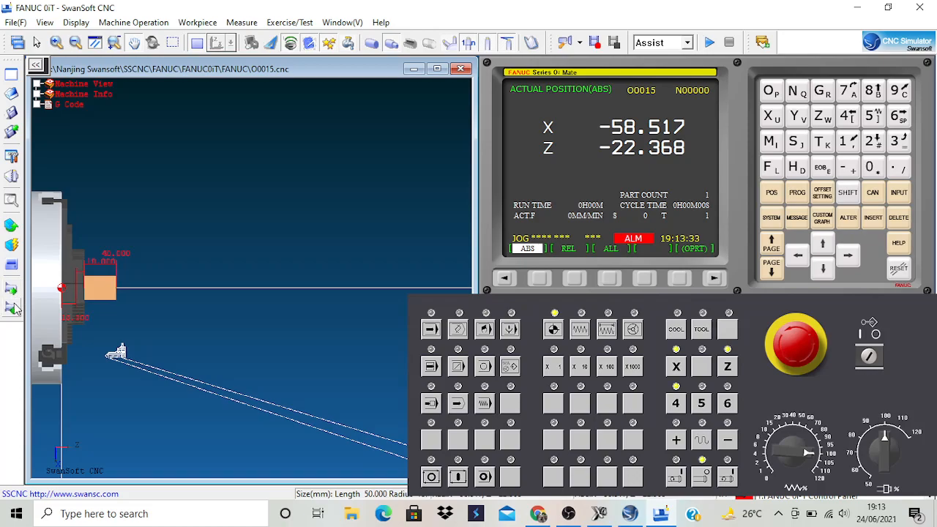
{"action": "left_click", "coordinate": [196, 44]}
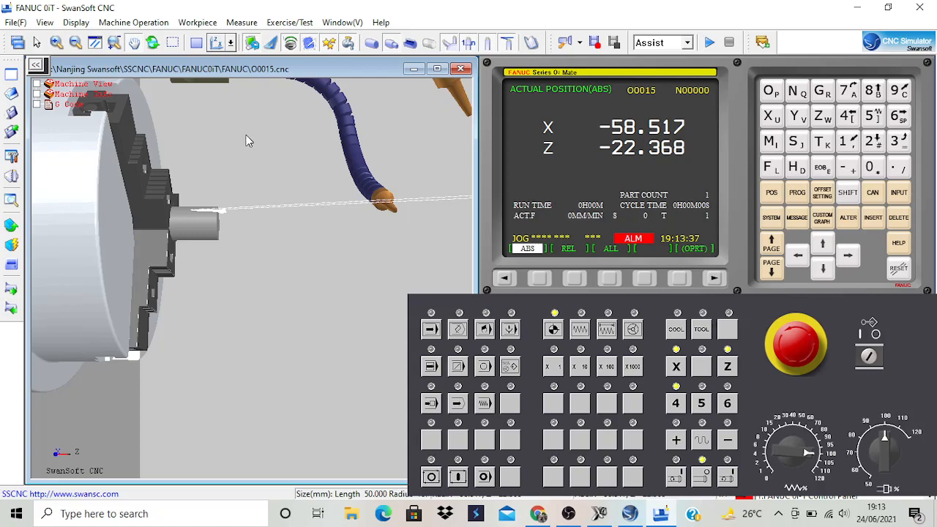
{"action": "left_click", "coordinate": [217, 42]}
{"action": "scroll", "coordinate": [266, 195], "scroll_direction": "down", "scroll_amount": 5}
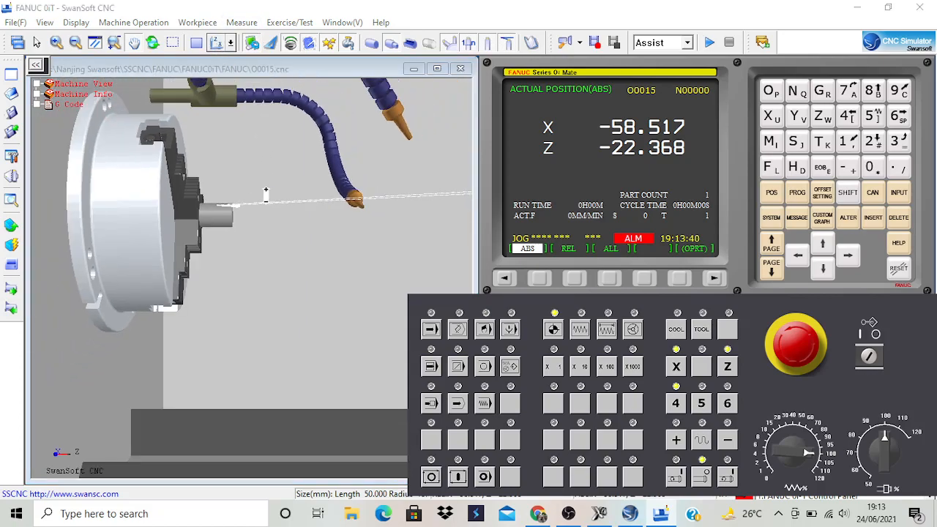
{"action": "scroll", "coordinate": [266, 197], "scroll_direction": "down", "scroll_amount": 2}
{"action": "middle_click_drag", "start_coordinate": [266, 197], "coordinate": [242, 189]}
{"action": "scroll", "coordinate": [287, 208], "scroll_direction": "down", "scroll_amount": 2}
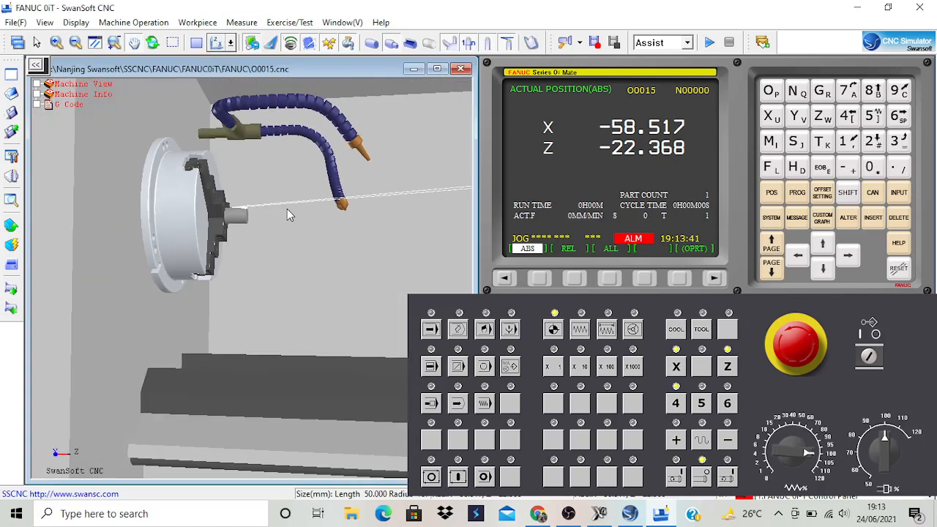
{"action": "scroll", "coordinate": [286, 208], "scroll_direction": "up", "scroll_amount": 1}
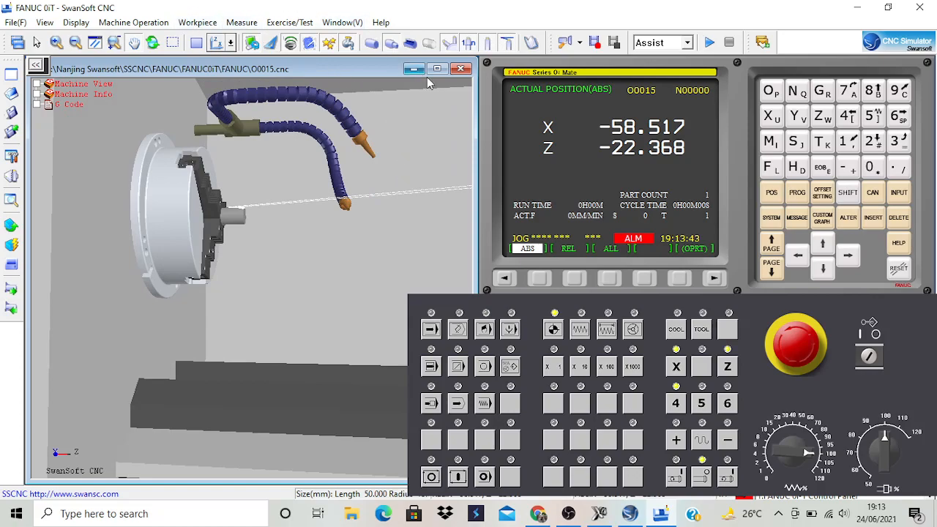
Edit tool 001 in the tool magazine to use the first external turning holder with a 75° CNMG insert.
{"action": "left_click", "coordinate": [151, 23]}
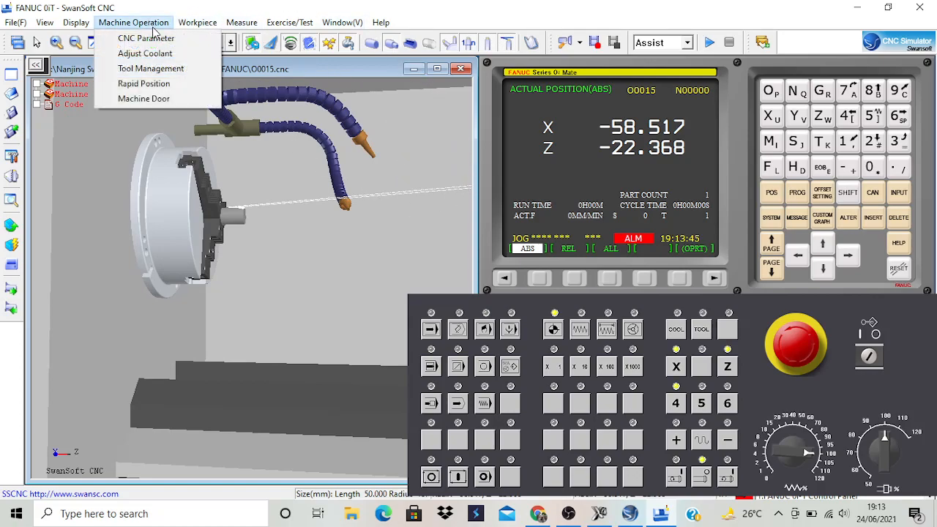
{"action": "left_click", "coordinate": [151, 68]}
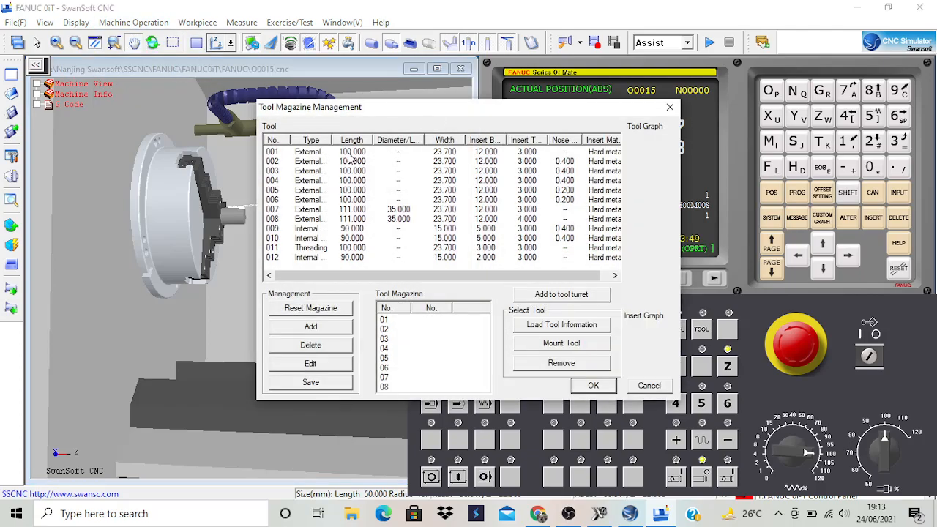
{"action": "double_click", "coordinate": [352, 153]}
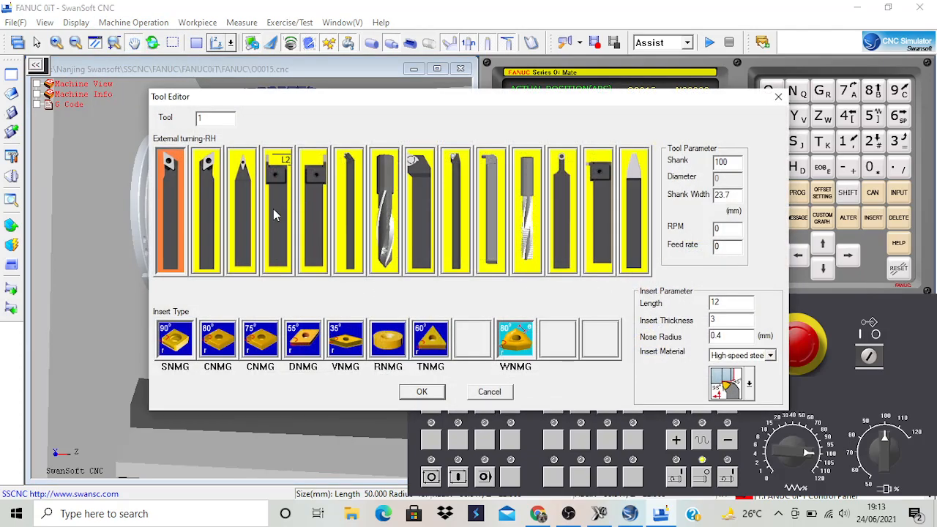
{"action": "left_click", "coordinate": [171, 187]}
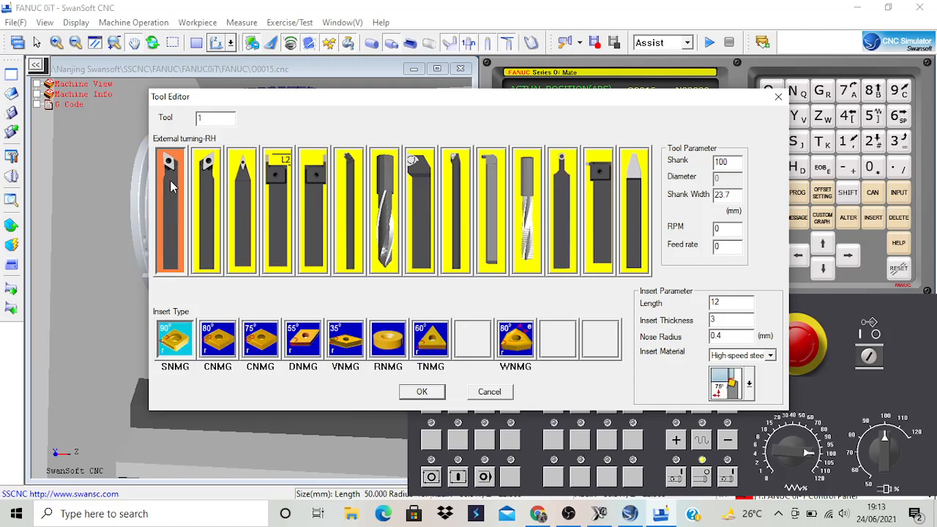
{"action": "left_click", "coordinate": [225, 342]}
{"action": "left_click", "coordinate": [271, 345]}
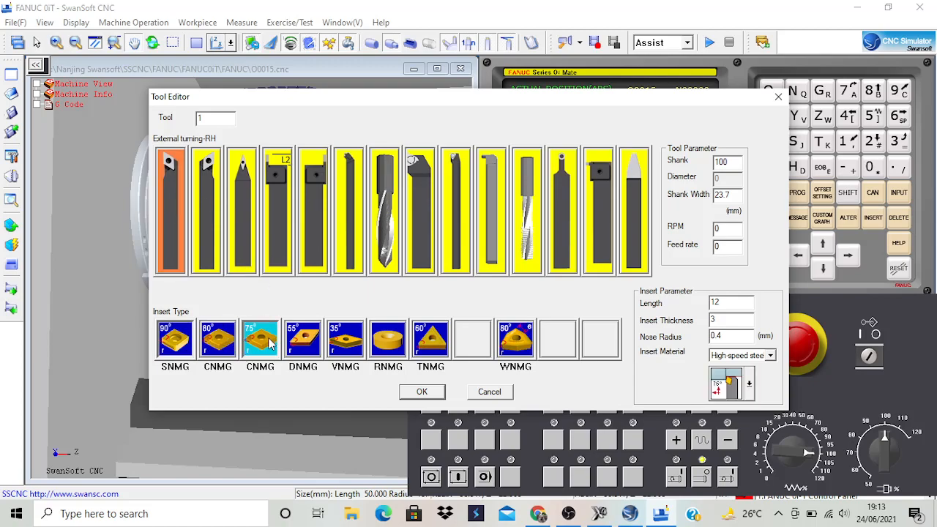
{"action": "left_click", "coordinate": [293, 343]}
{"action": "left_click", "coordinate": [271, 345]}
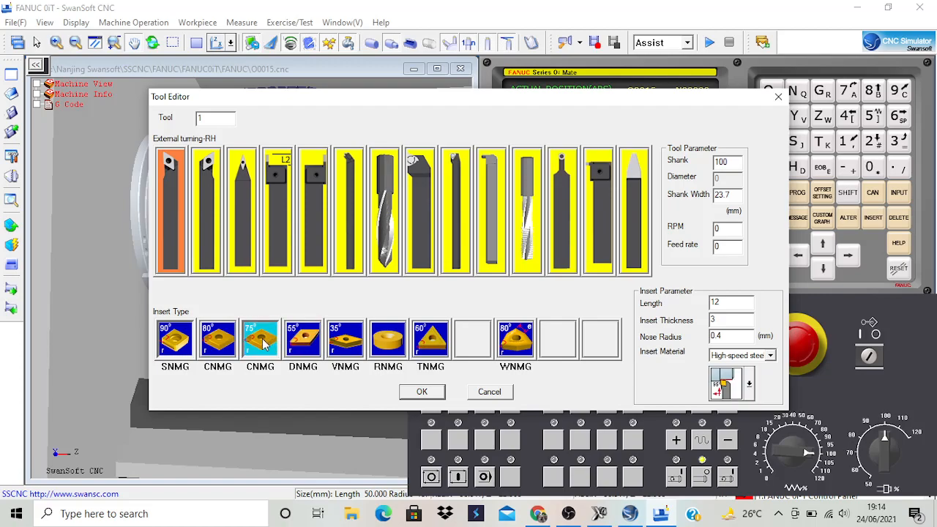
{"action": "left_click", "coordinate": [422, 393]}
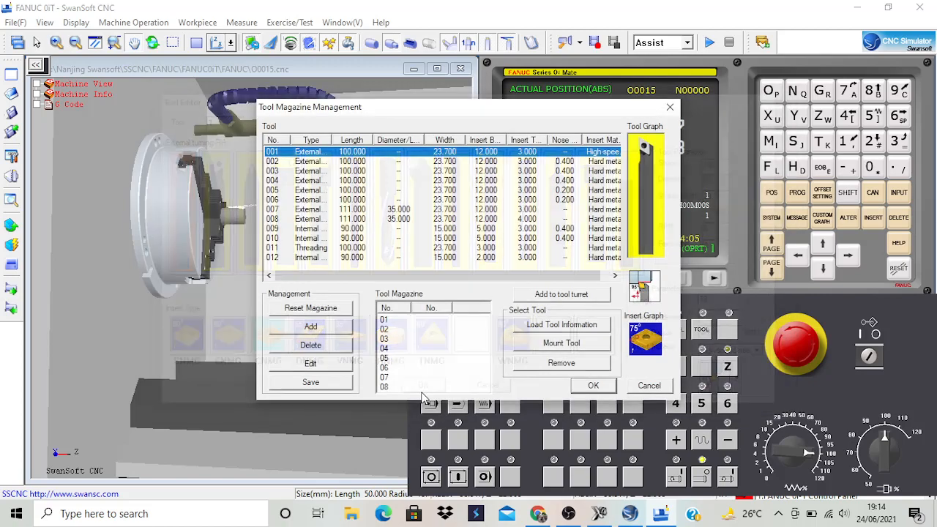
Add tool 001 to Tool Station 1 of the turret, mount it and accept the tool magazine setup.
{"action": "left_click", "coordinate": [575, 295]}
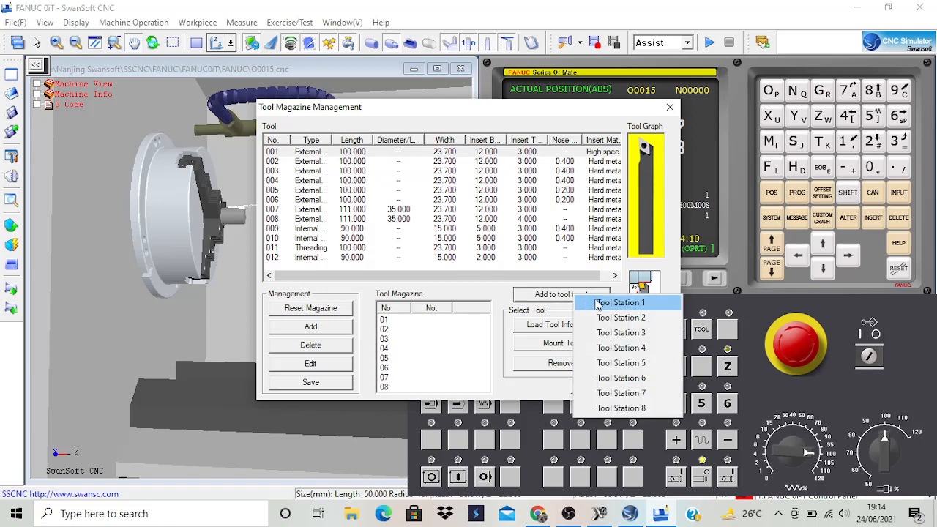
{"action": "left_click", "coordinate": [597, 304]}
{"action": "left_click", "coordinate": [432, 322]}
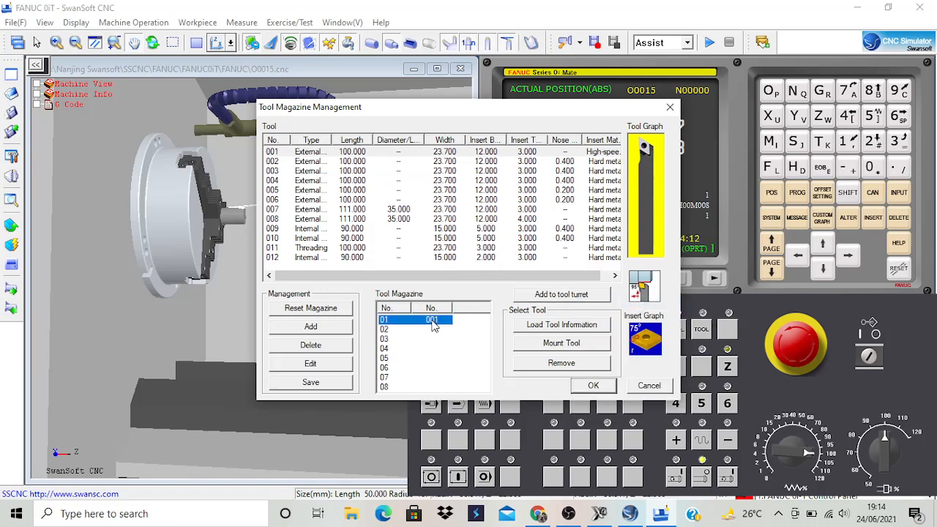
{"action": "left_click", "coordinate": [560, 344]}
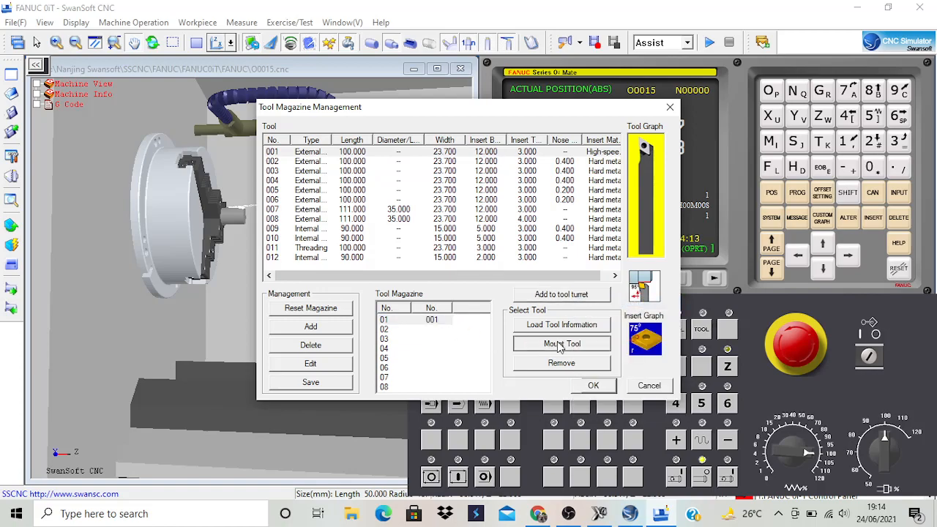
{"action": "left_click", "coordinate": [594, 387]}
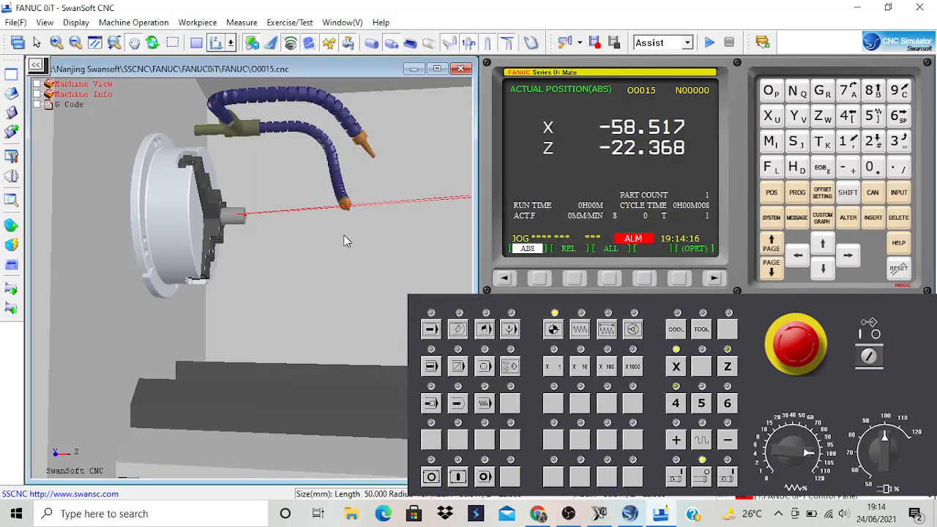
Examine the mounted tool on the turret and its position relative to the chucked workpiece.
{"action": "scroll", "coordinate": [346, 222], "scroll_direction": "down", "scroll_amount": 5}
{"action": "left_click_drag", "start_coordinate": [364, 195], "coordinate": [404, 203]}
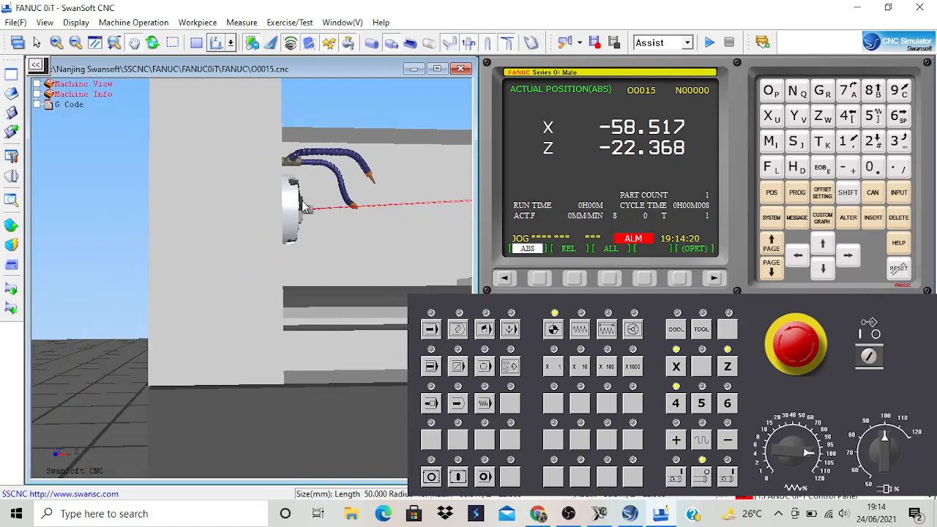
{"action": "scroll", "coordinate": [214, 191], "scroll_direction": "down", "scroll_amount": 2}
{"action": "scroll", "coordinate": [115, 211], "scroll_direction": "down", "scroll_amount": 2}
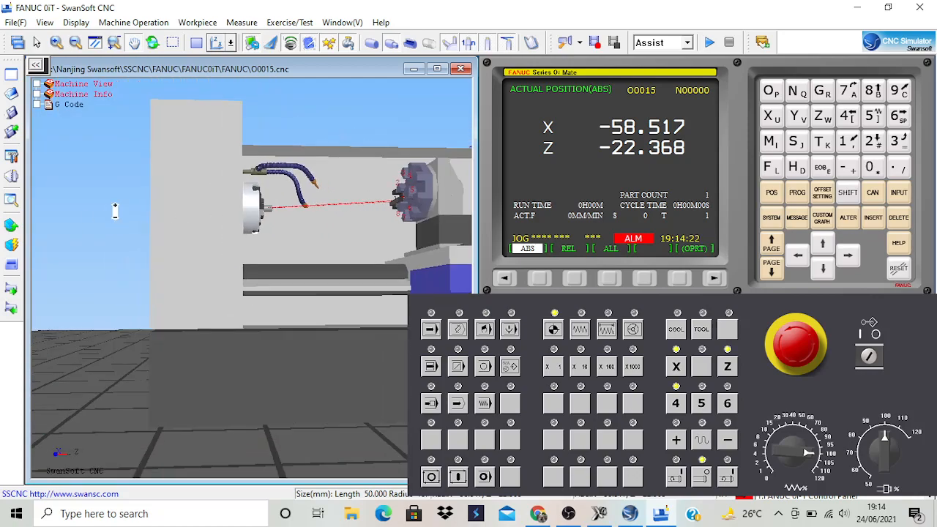
{"action": "scroll", "coordinate": [455, 205], "scroll_direction": "up", "scroll_amount": 3}
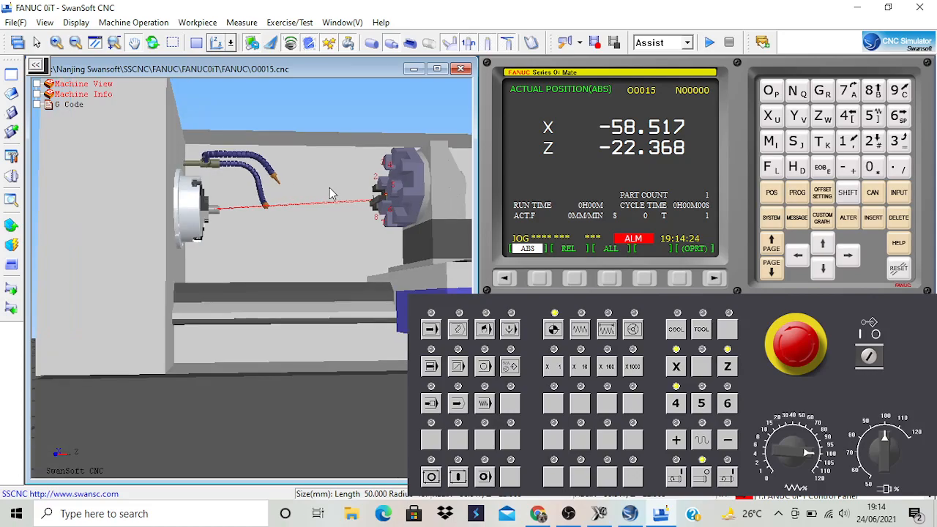
{"action": "scroll", "coordinate": [351, 201], "scroll_direction": "up", "scroll_amount": 2}
{"action": "scroll", "coordinate": [381, 213], "scroll_direction": "up", "scroll_amount": 2}
{"action": "scroll", "coordinate": [375, 209], "scroll_direction": "up", "scroll_amount": 2}
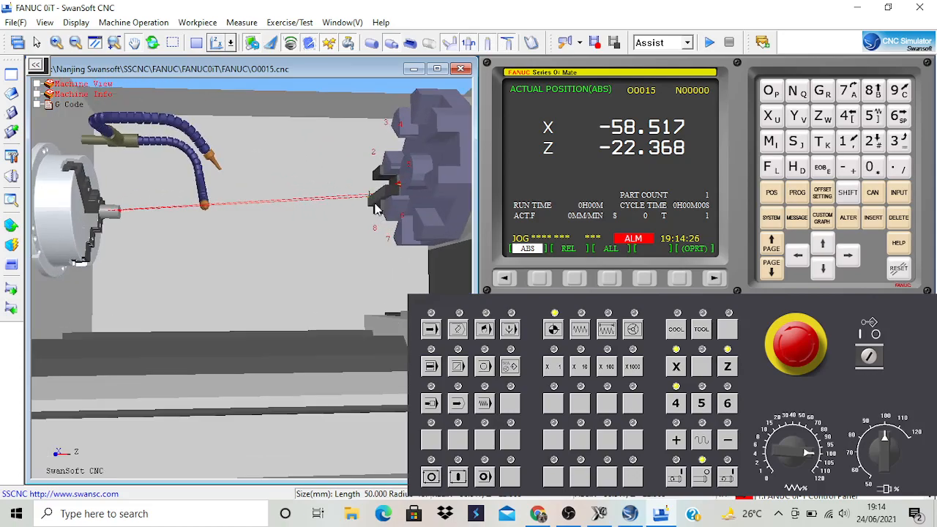
{"action": "scroll", "coordinate": [372, 210], "scroll_direction": "down", "scroll_amount": 3}
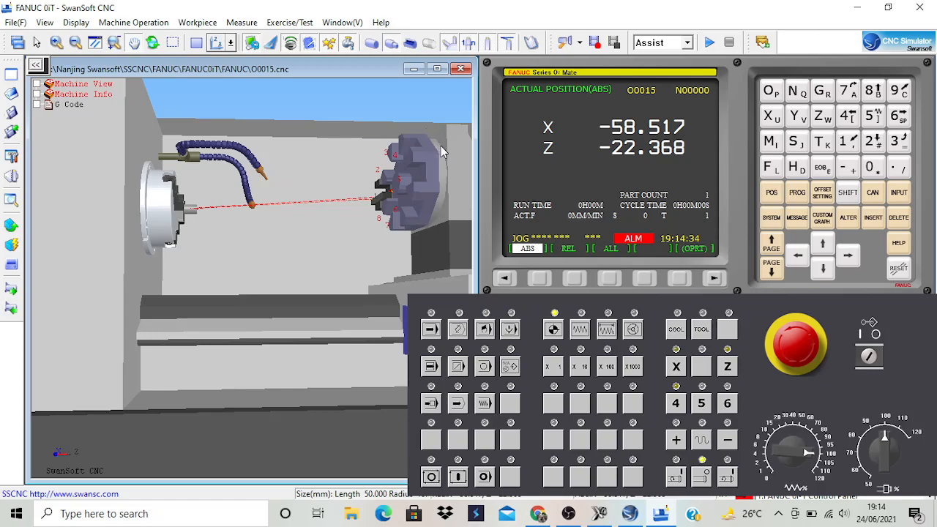
In MDI mode, enter the spindle start block S1000 M03 on the MDI program page.
{"action": "left_click", "coordinate": [486, 330]}
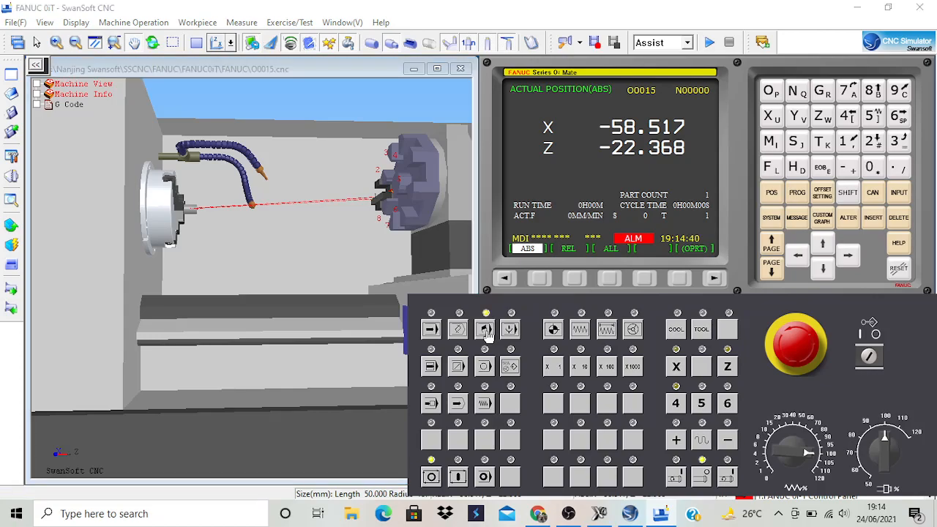
{"action": "left_click", "coordinate": [798, 195]}
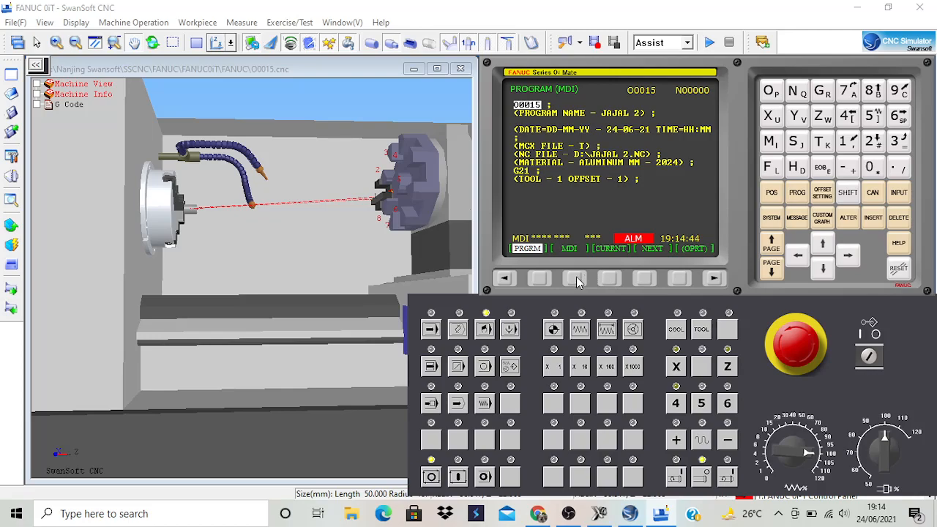
{"action": "left_click", "coordinate": [575, 278]}
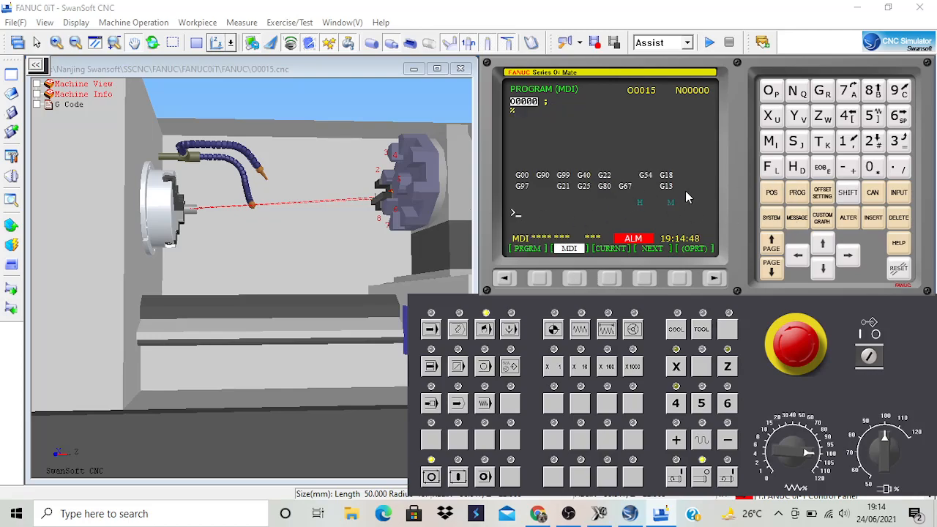
{"action": "left_click", "coordinate": [793, 145]}
{"action": "left_click", "coordinate": [871, 170]}
{"action": "left_click", "coordinate": [874, 173]}
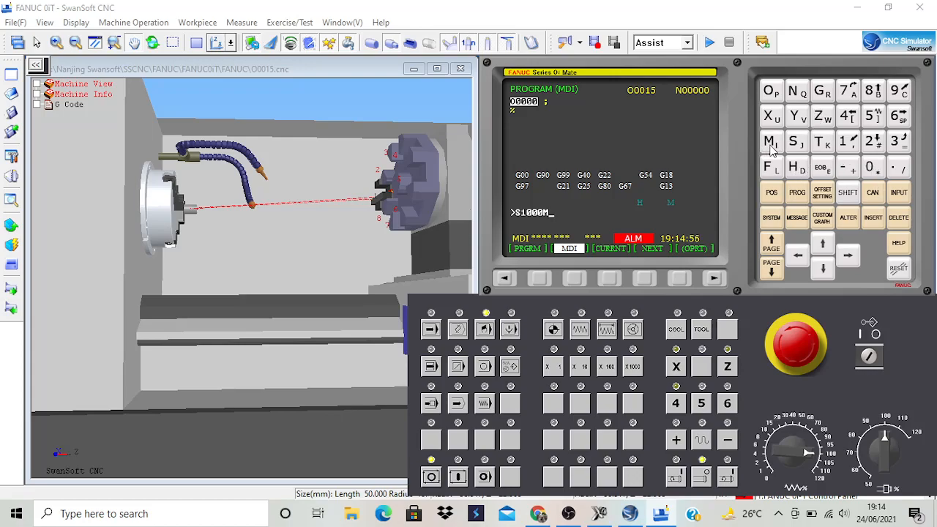
{"action": "left_click", "coordinate": [870, 169]}
{"action": "left_click", "coordinate": [897, 142]}
{"action": "key", "text": "Insert"}
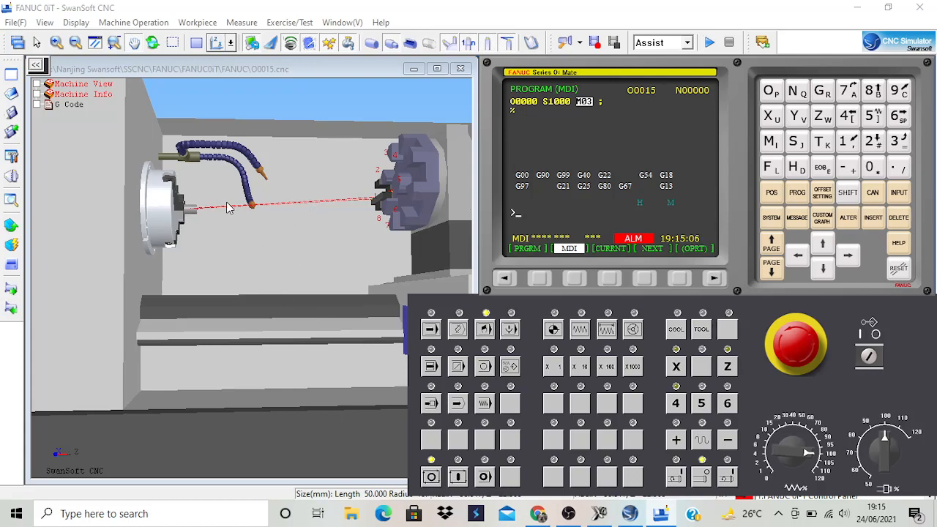
Return the machine axes to the reference point, and start the spindle by executing the MDI block.
{"action": "left_click", "coordinate": [554, 331]}
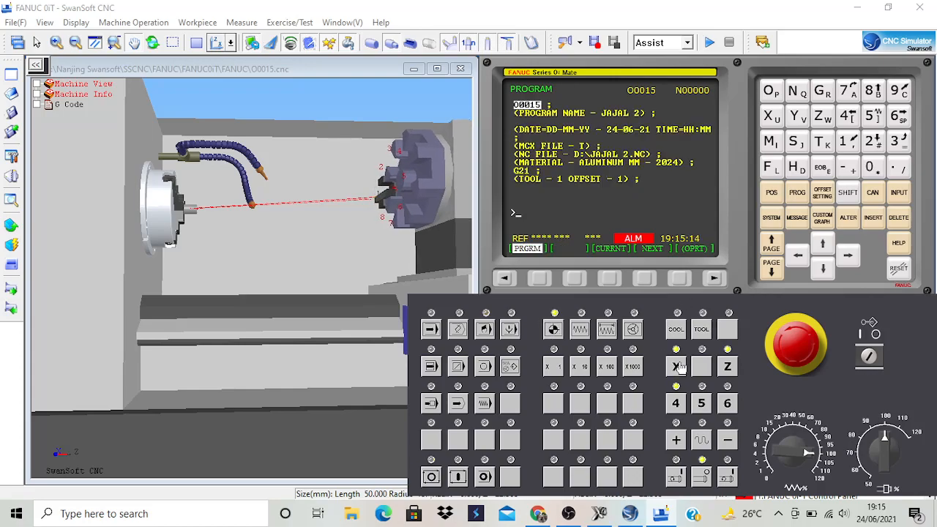
{"action": "left_click", "coordinate": [728, 369]}
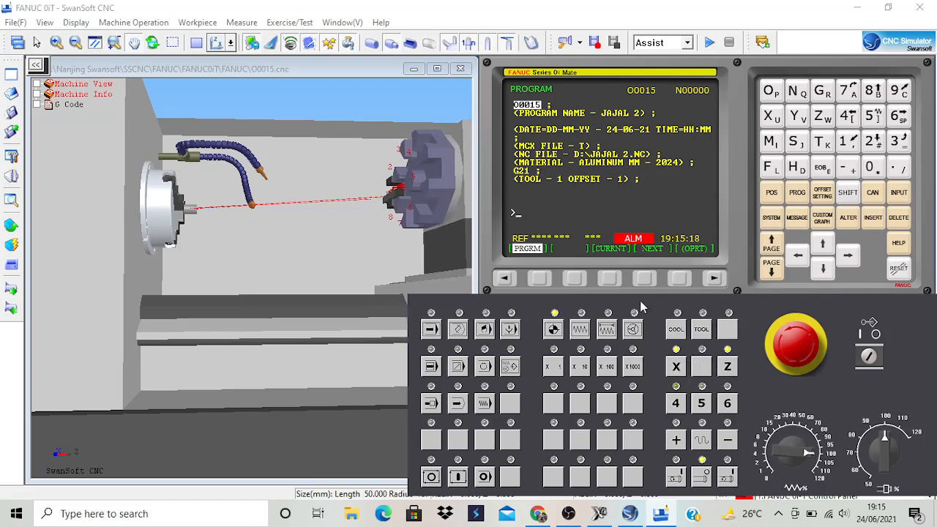
{"action": "left_click", "coordinate": [486, 329]}
{"action": "left_click", "coordinate": [457, 478]}
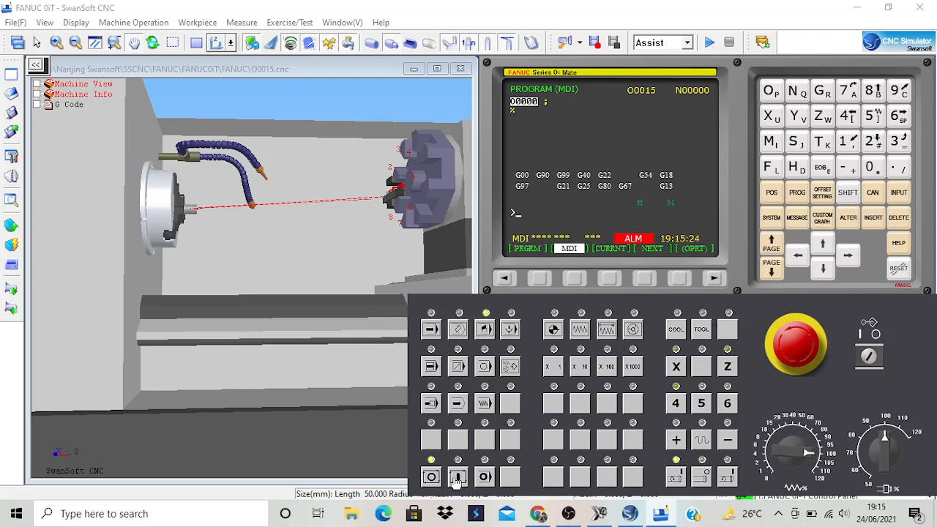
Switch to the 2D view and rapid-jog the tool in negative Z until it lies beside the workpiece's free end.
{"action": "left_click_drag", "start_coordinate": [324, 232], "coordinate": [293, 310]}
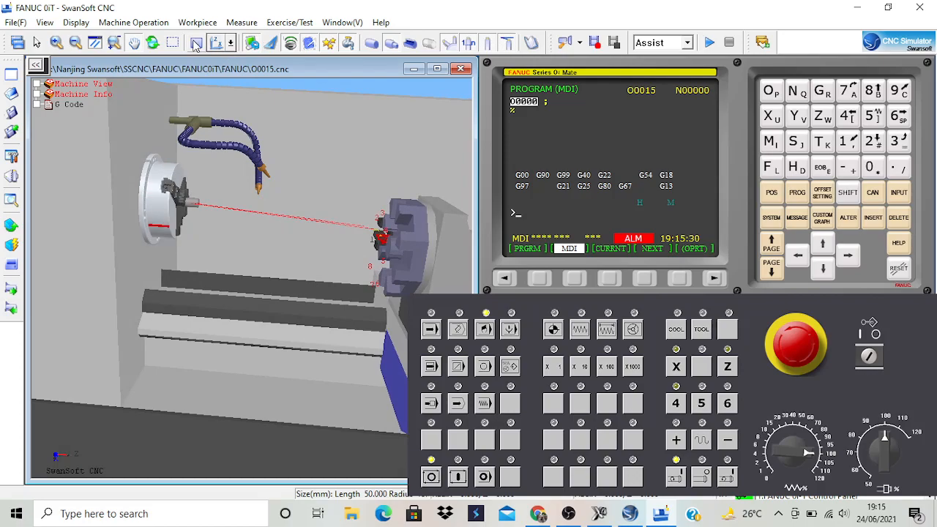
{"action": "left_click", "coordinate": [196, 43]}
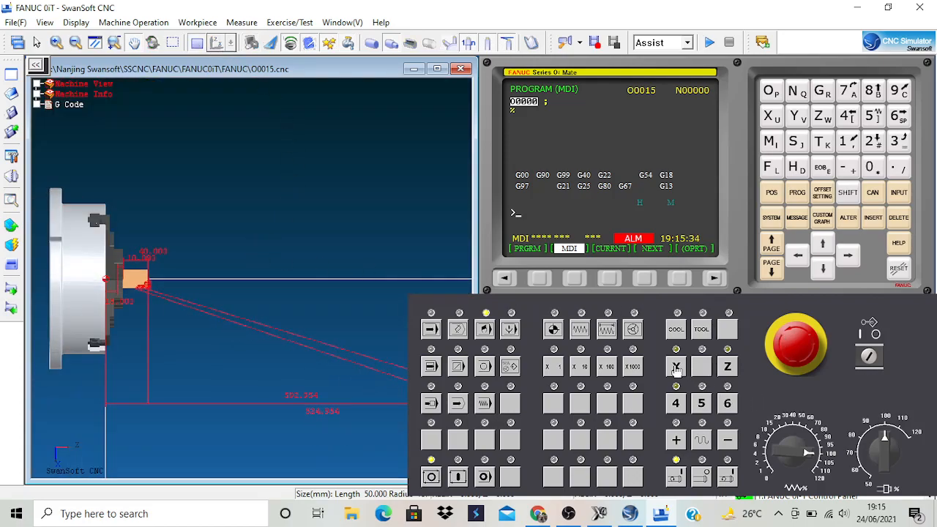
{"action": "left_click", "coordinate": [580, 331]}
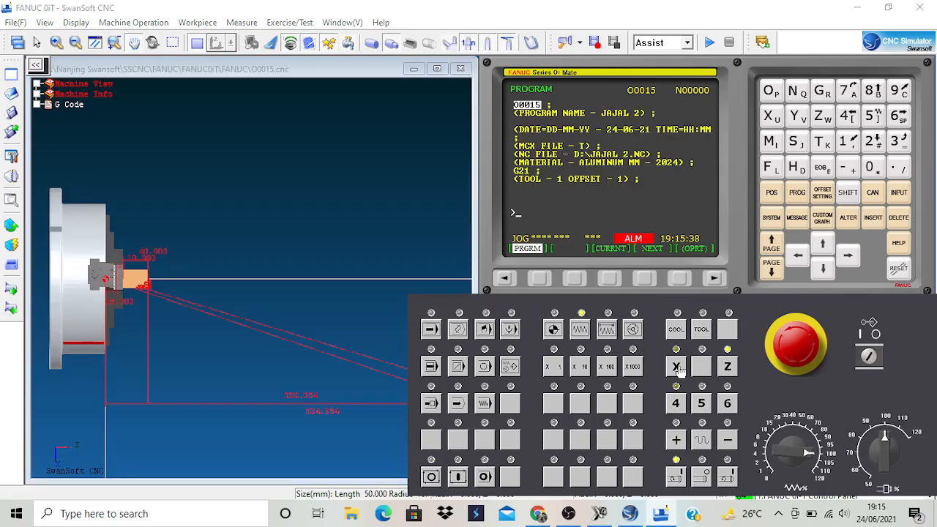
{"action": "left_click", "coordinate": [729, 371]}
{"action": "left_click", "coordinate": [703, 439]}
{"action": "left_click", "coordinate": [728, 440]}
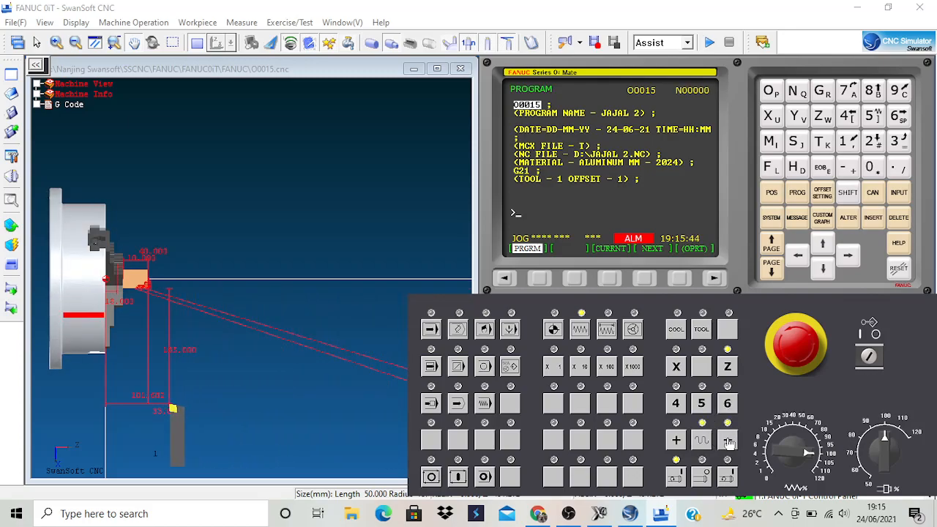
{"action": "left_click", "coordinate": [730, 444]}
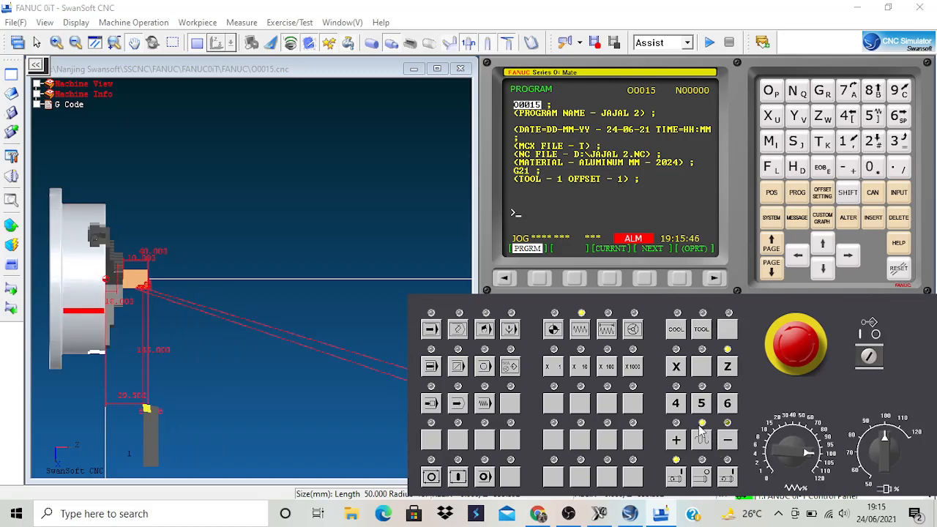
Jog the tool in negative X toward the workpiece, first at rapid and near the surface at a lowered feedrate override.
{"action": "left_click", "coordinate": [676, 366]}
{"action": "left_click", "coordinate": [732, 442]}
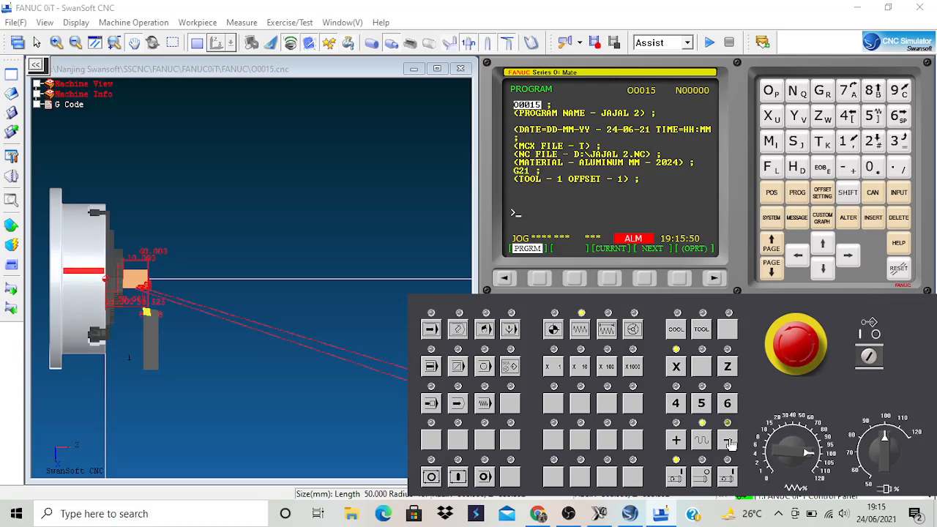
{"action": "scroll", "coordinate": [146, 309], "scroll_direction": "up", "scroll_amount": 3}
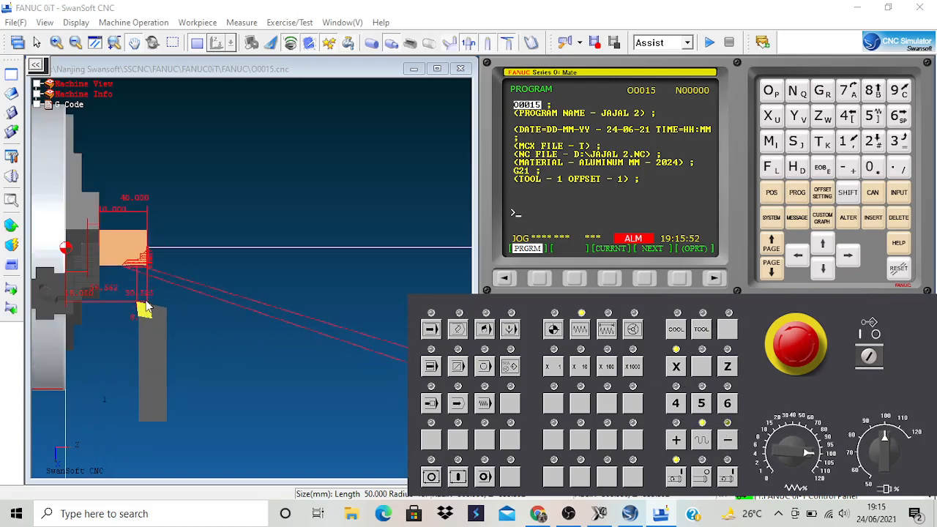
{"action": "scroll", "coordinate": [147, 309], "scroll_direction": "up", "scroll_amount": 5}
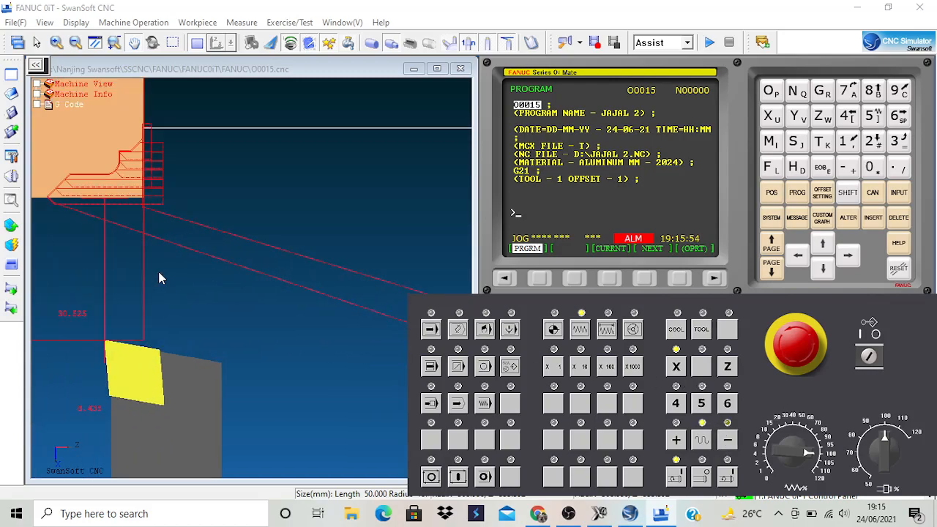
{"action": "scroll", "coordinate": [159, 274], "scroll_direction": "up", "scroll_amount": 2}
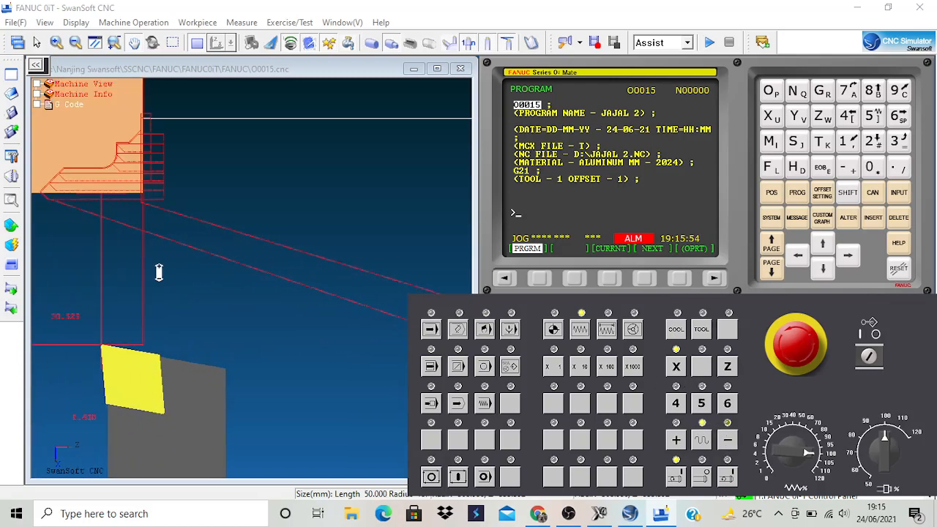
{"action": "left_click", "coordinate": [789, 433]}
{"action": "left_click", "coordinate": [730, 446]}
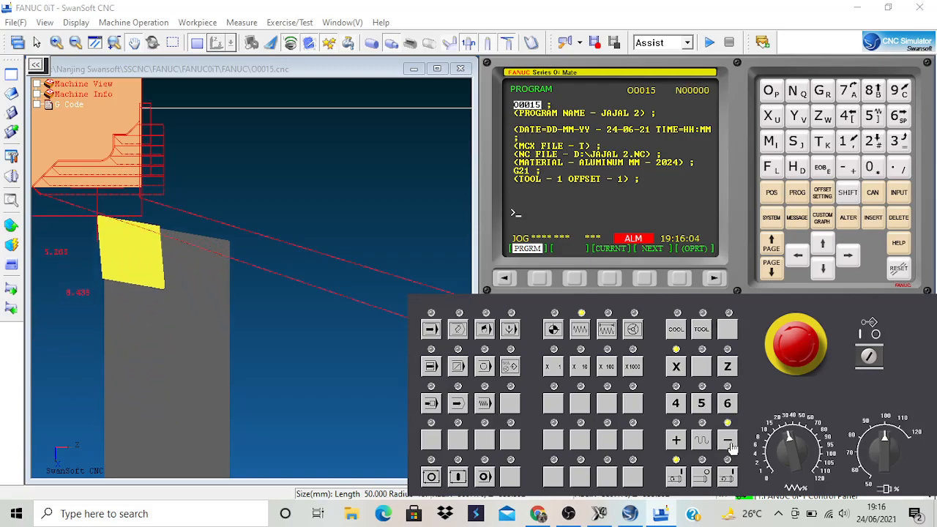
Align the tool with the workpiece's end face in Z, lower the feedrate override, and face the end by jogging in negative X.
{"action": "left_click", "coordinate": [727, 366]}
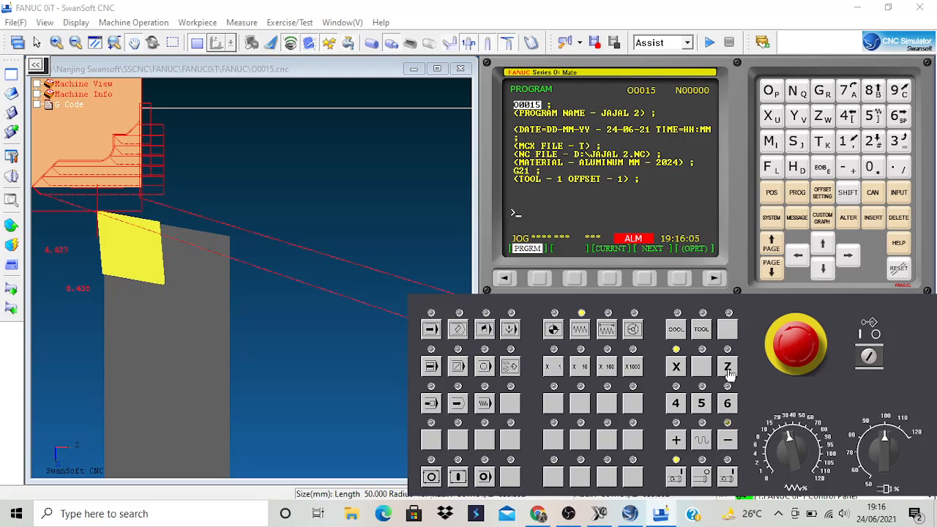
{"action": "left_click", "coordinate": [677, 441]}
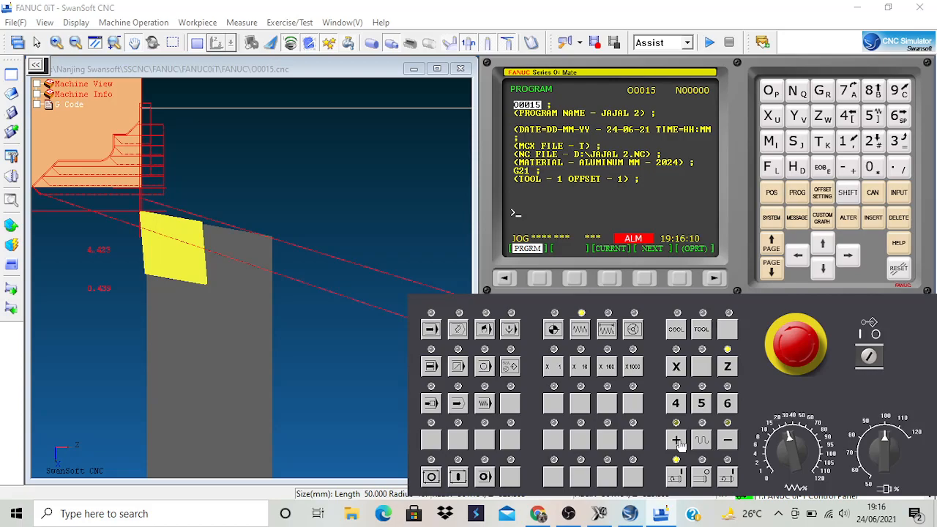
{"action": "left_click", "coordinate": [680, 445]}
{"action": "left_click", "coordinate": [729, 442]}
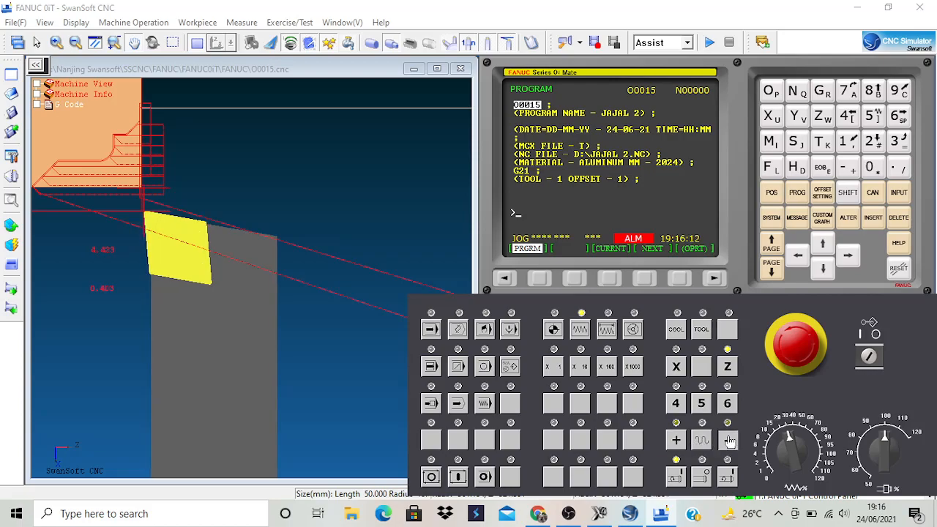
{"action": "left_click", "coordinate": [677, 441]}
{"action": "left_click", "coordinate": [764, 432]}
{"action": "left_click", "coordinate": [729, 441]}
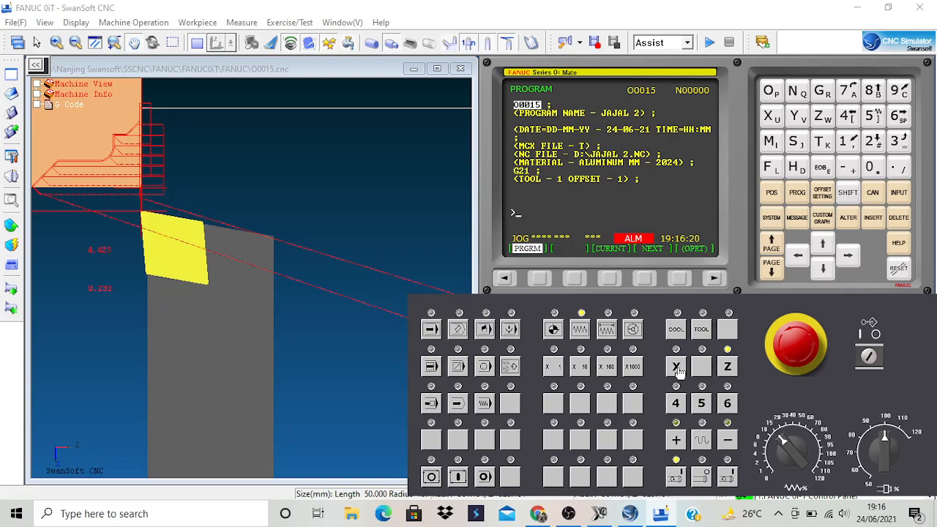
{"action": "left_click", "coordinate": [729, 442]}
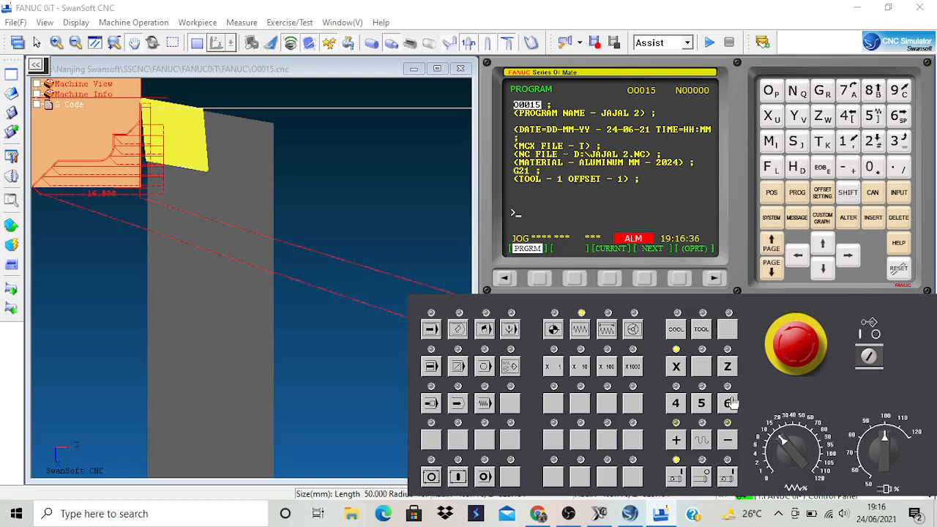
On the geometry offset page, set tool offset G 001's Z value by measuring with Z0.
{"action": "left_click", "coordinate": [823, 194]}
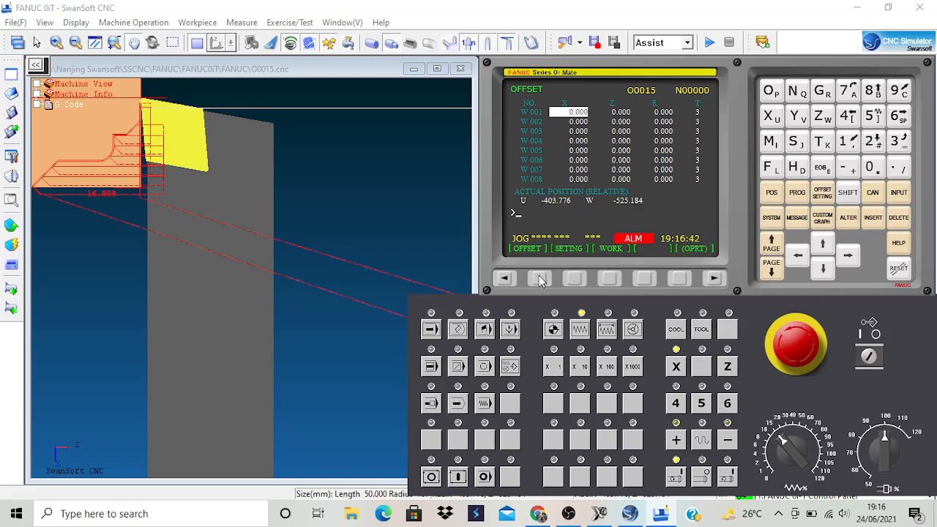
{"action": "left_click", "coordinate": [540, 279]}
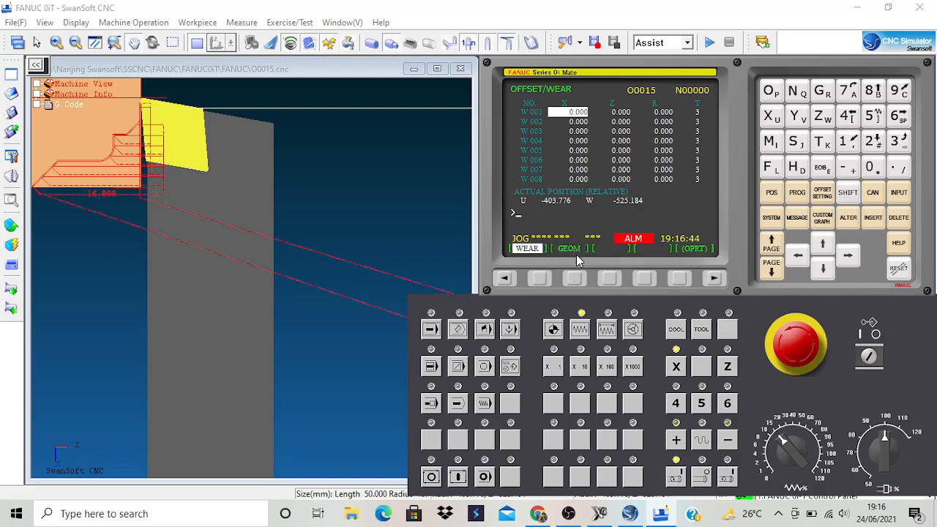
{"action": "left_click", "coordinate": [572, 278]}
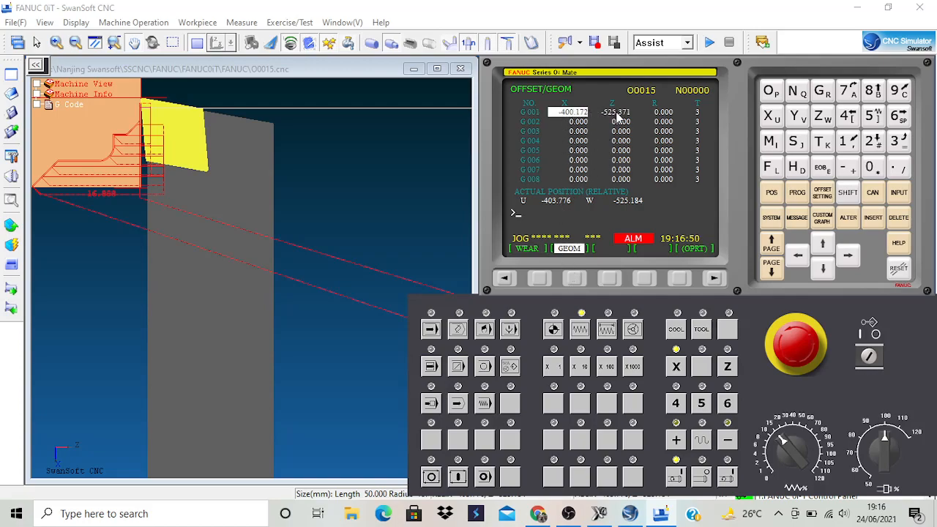
{"action": "left_click", "coordinate": [848, 256]}
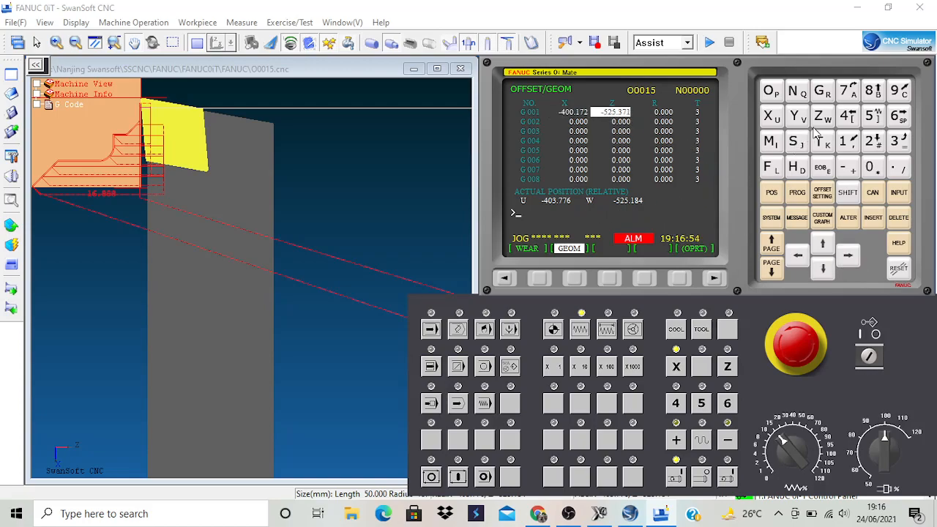
{"action": "left_click", "coordinate": [824, 118]}
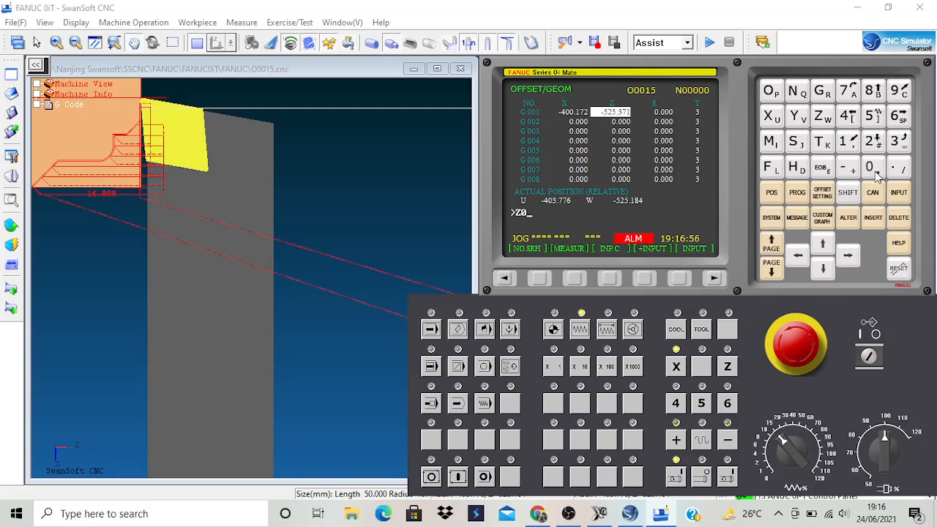
{"action": "left_click", "coordinate": [578, 278]}
Retract the tool in positive X clear of the workpiece, and jog it about 0.4 mm in negative Z past the faced end.
{"action": "left_click", "coordinate": [678, 441]}
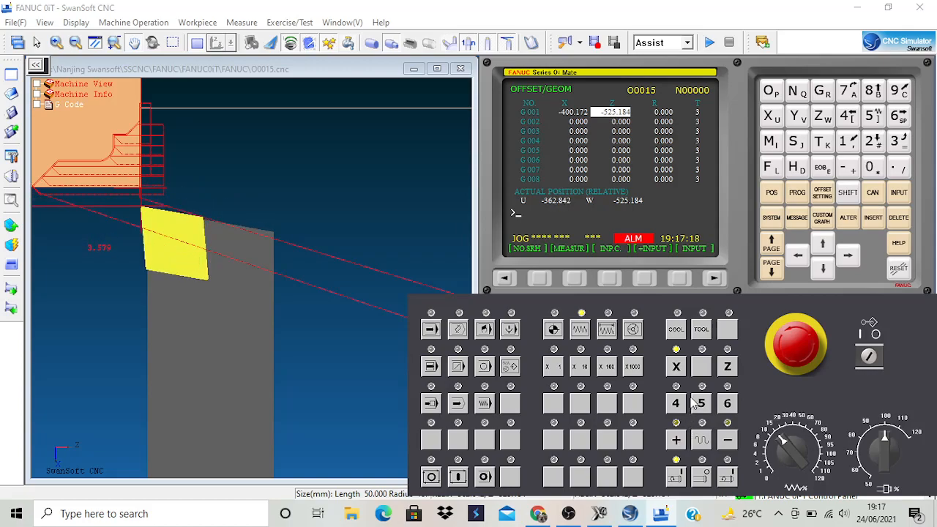
{"action": "left_click", "coordinate": [728, 368]}
{"action": "left_click", "coordinate": [730, 442]}
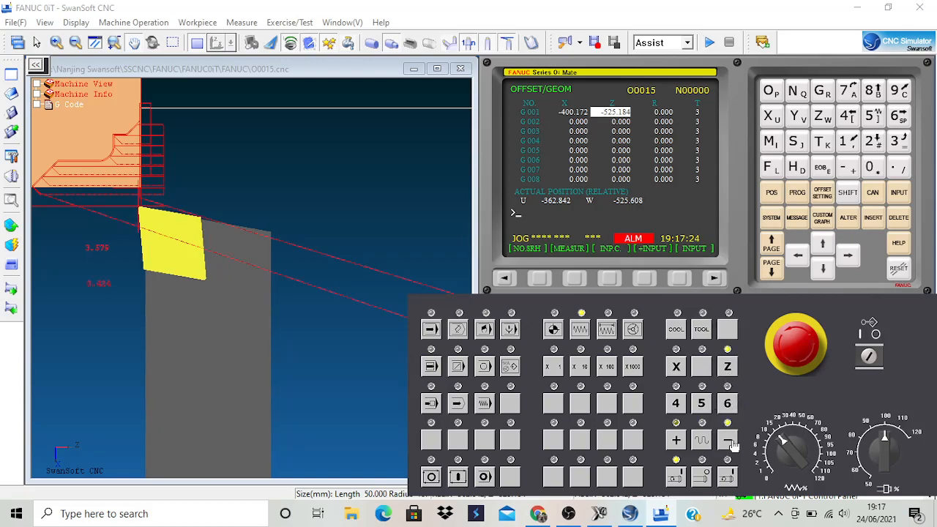
Jog the tool in negative X in small moves until it touches the workpiece's outer diameter, and stop the spindle.
{"action": "left_click", "coordinate": [677, 367]}
{"action": "left_click", "coordinate": [728, 444]}
{"action": "left_click", "coordinate": [728, 444]}
{"action": "left_click", "coordinate": [728, 444]}
{"action": "left_click", "coordinate": [728, 443]}
{"action": "left_click", "coordinate": [728, 443]}
{"action": "left_click", "coordinate": [728, 444]}
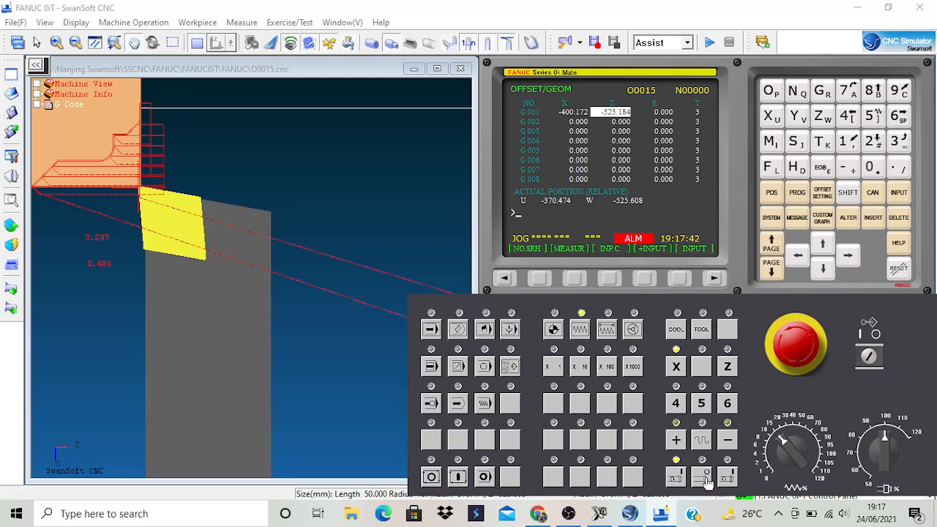
{"action": "left_click", "coordinate": [703, 478]}
Measure the touched diameter at the workpiece's front corner, and return to the machining view.
{"action": "scroll", "coordinate": [335, 243], "scroll_direction": "down", "scroll_amount": 3}
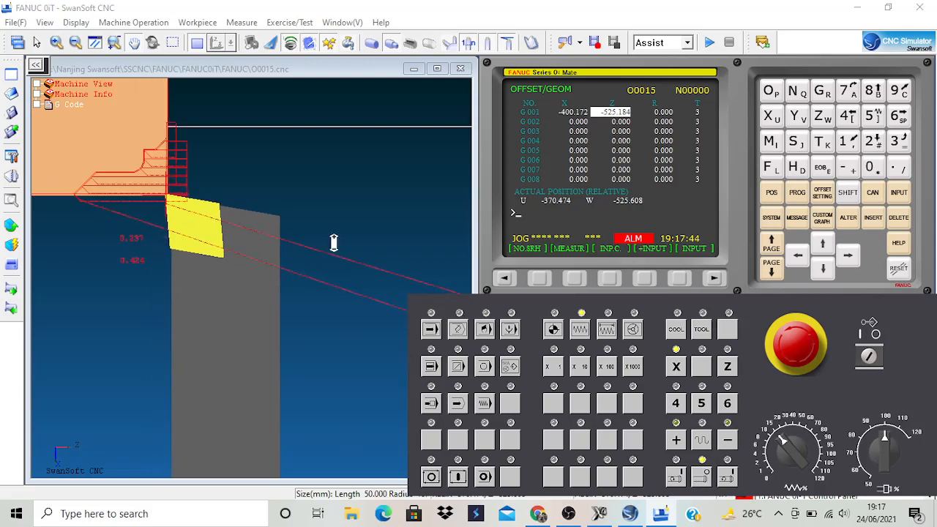
{"action": "scroll", "coordinate": [349, 243], "scroll_direction": "down", "scroll_amount": 3}
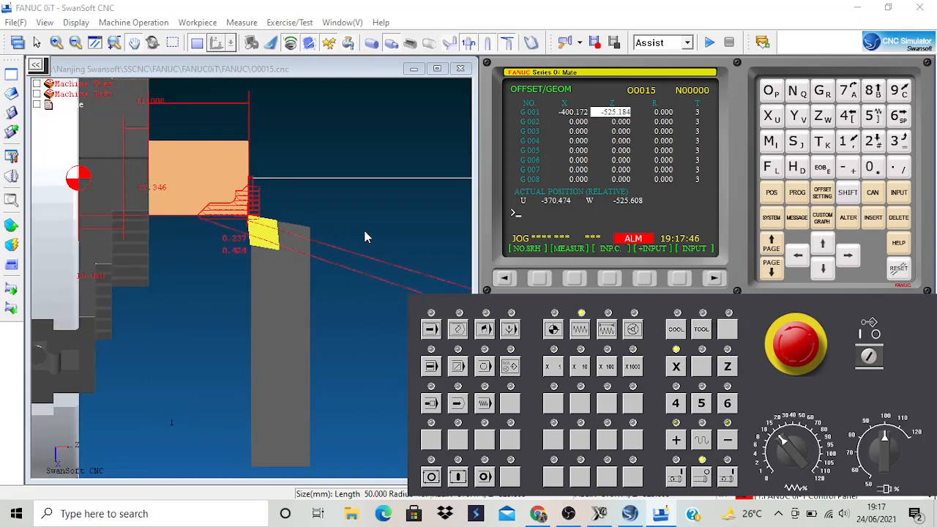
{"action": "left_click", "coordinate": [273, 46]}
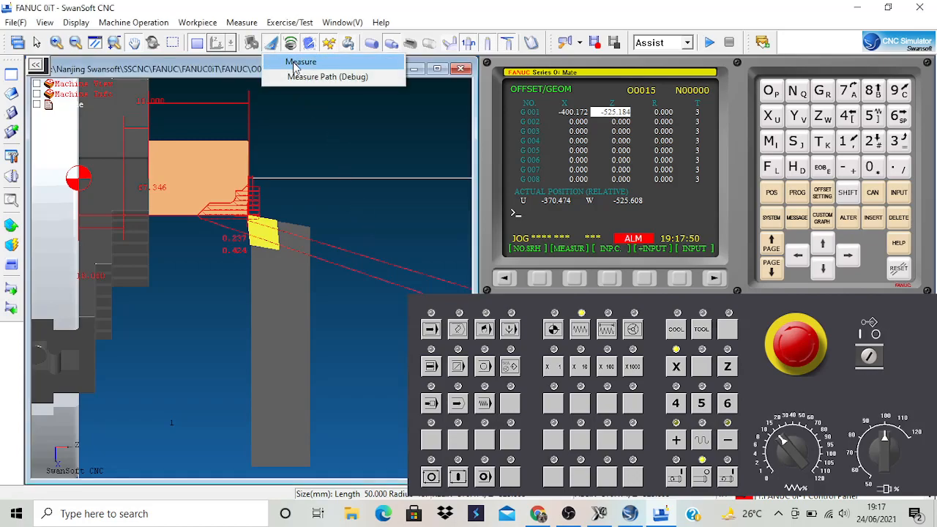
{"action": "left_click", "coordinate": [295, 64]}
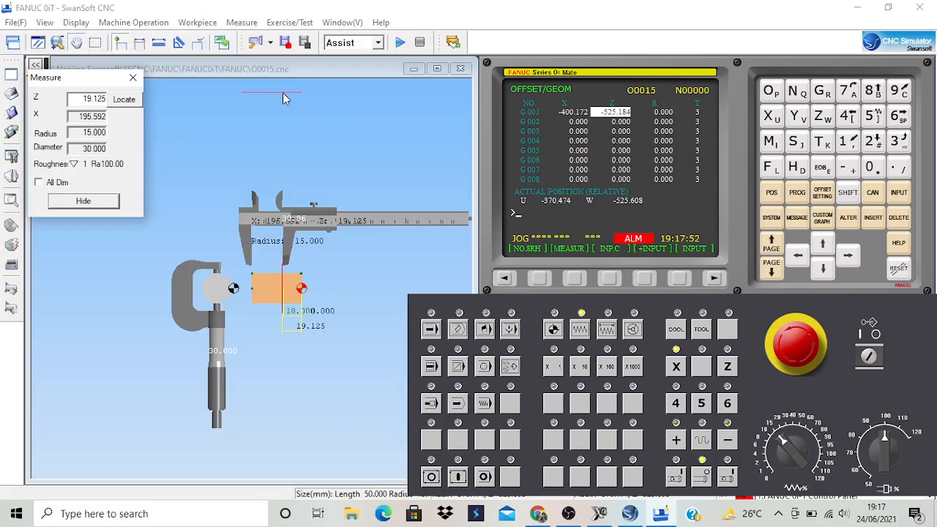
{"action": "scroll", "coordinate": [304, 220], "scroll_direction": "up", "scroll_amount": 5}
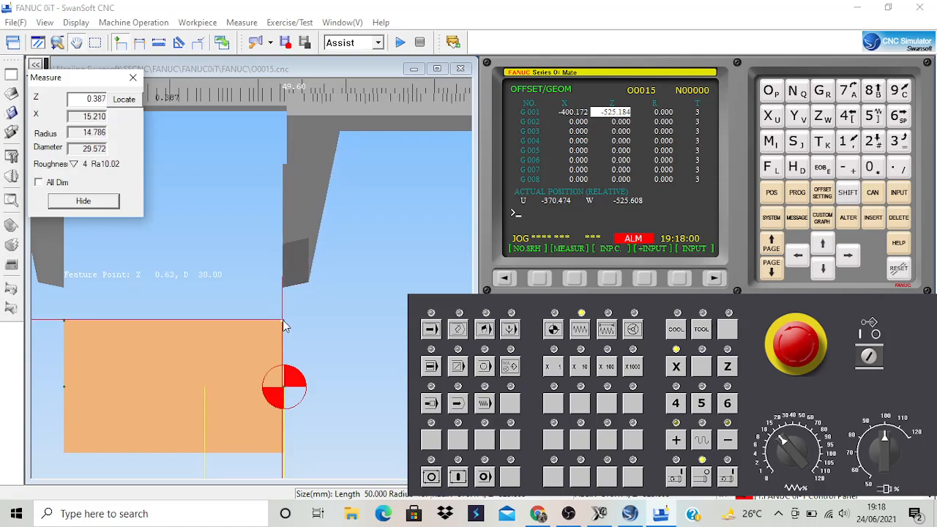
{"action": "left_click", "coordinate": [284, 327]}
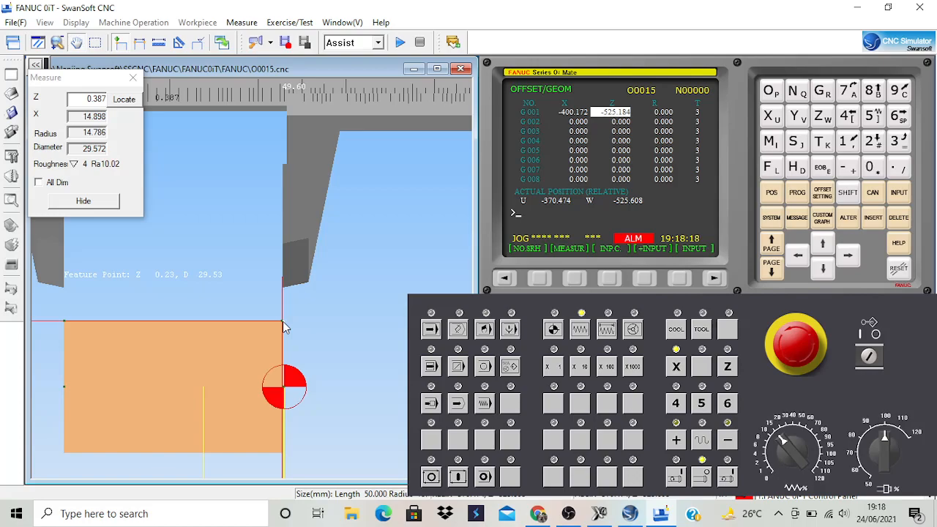
{"action": "left_click", "coordinate": [282, 322]}
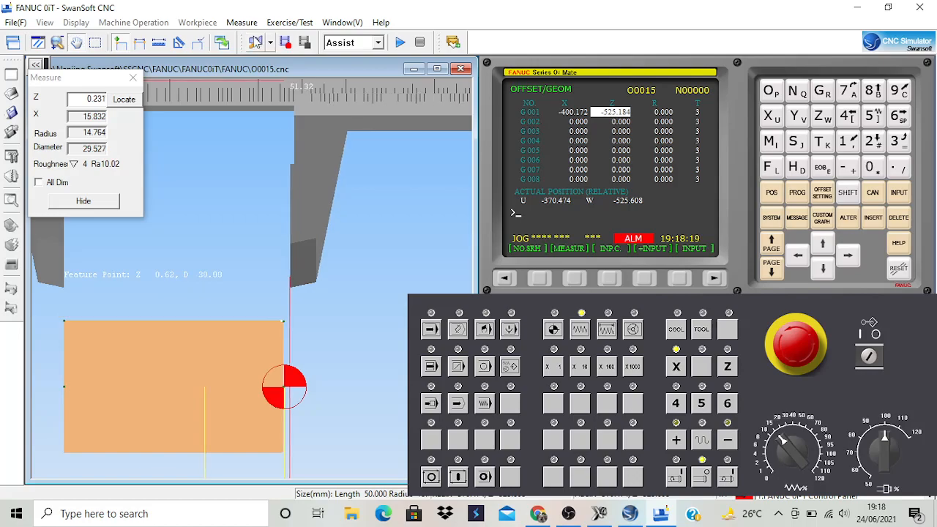
{"action": "left_click", "coordinate": [222, 46]}
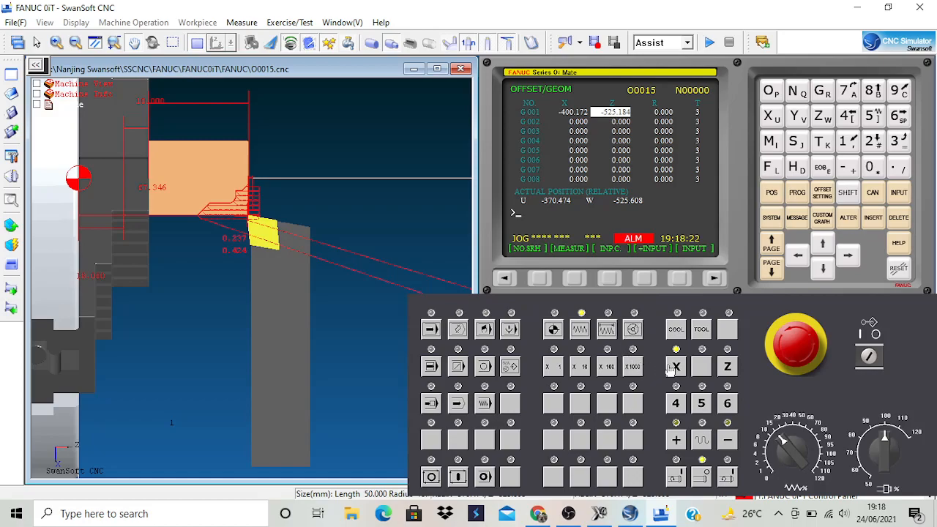
Set tool offset G 001's X value on the geometry offset page by measuring with X29.572.
{"action": "left_click", "coordinate": [824, 195]}
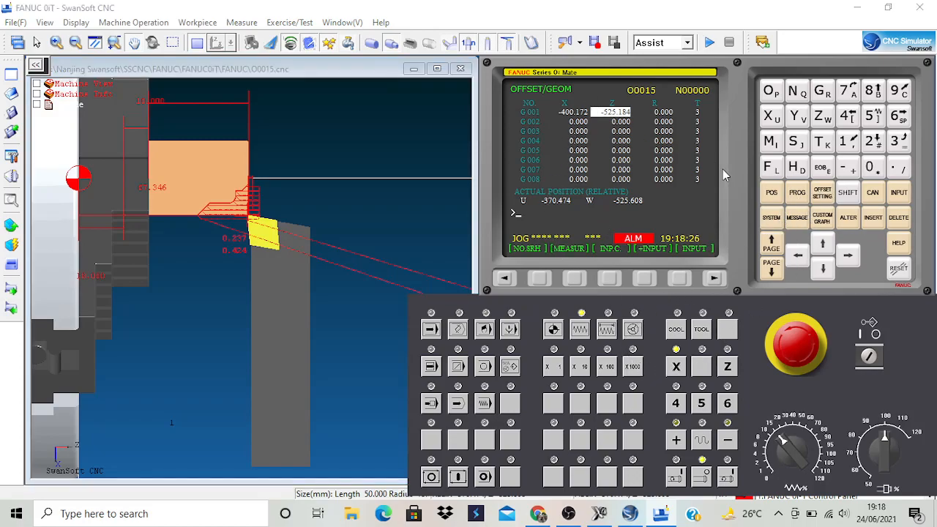
{"action": "left_click", "coordinate": [799, 257]}
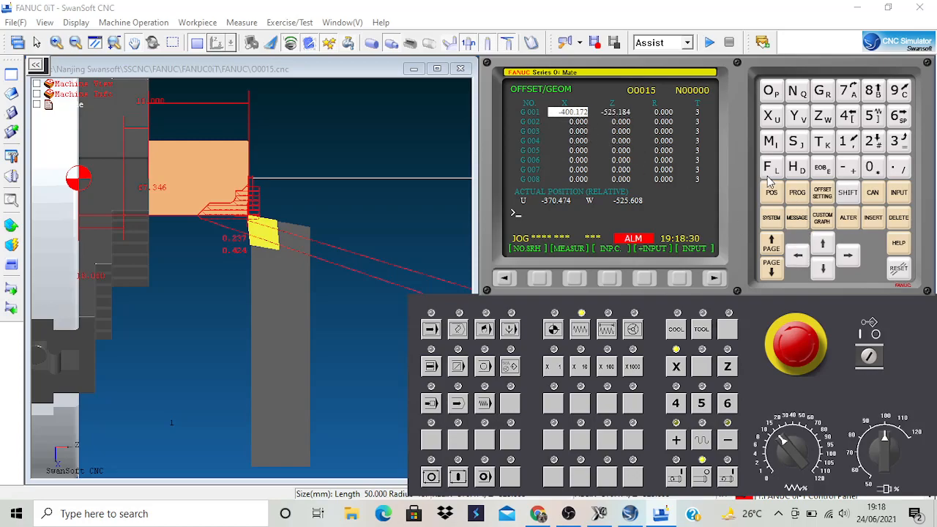
{"action": "left_click", "coordinate": [771, 116]}
{"action": "left_click", "coordinate": [873, 141]}
{"action": "left_click", "coordinate": [900, 91]}
{"action": "left_click", "coordinate": [900, 167]}
{"action": "left_click", "coordinate": [872, 116]}
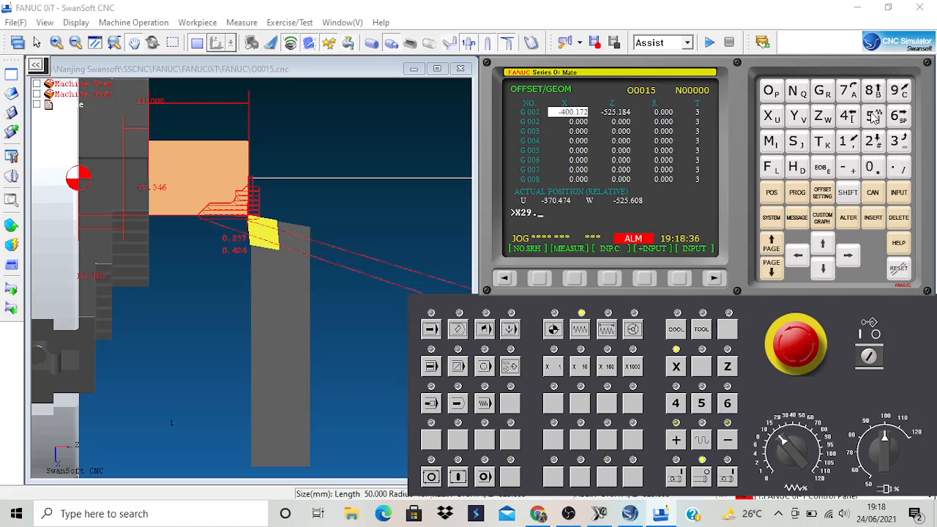
{"action": "left_click", "coordinate": [847, 90]}
{"action": "left_click", "coordinate": [873, 142]}
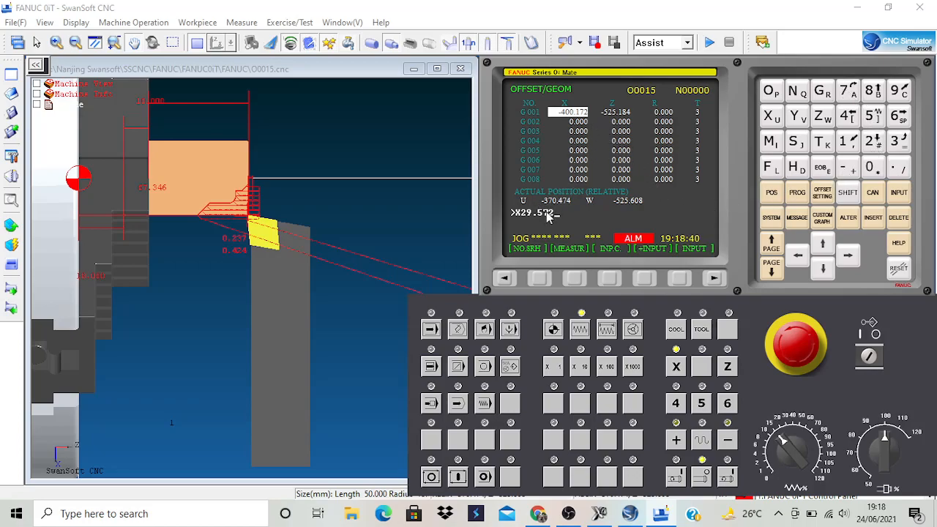
{"action": "left_click", "coordinate": [574, 279]}
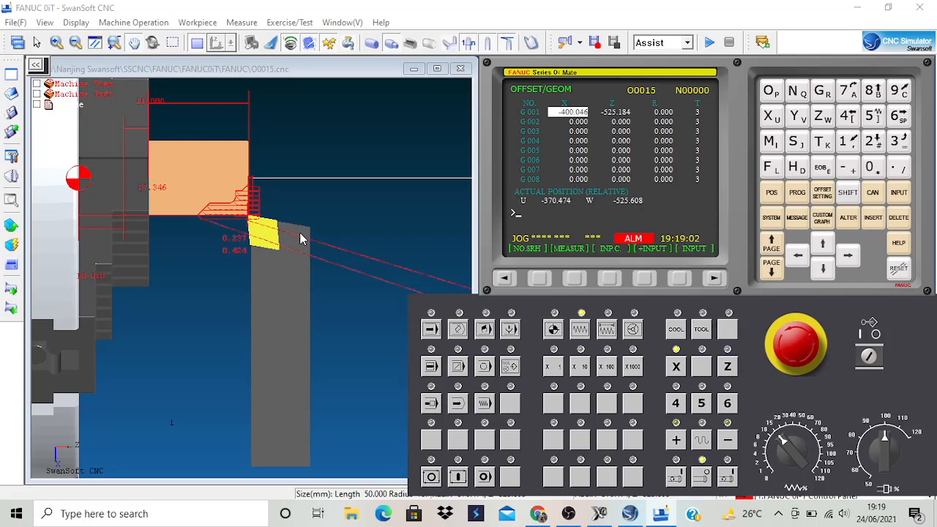
Return the machine to its reference point, first in X and then in Z.
{"action": "left_click", "coordinate": [554, 330]}
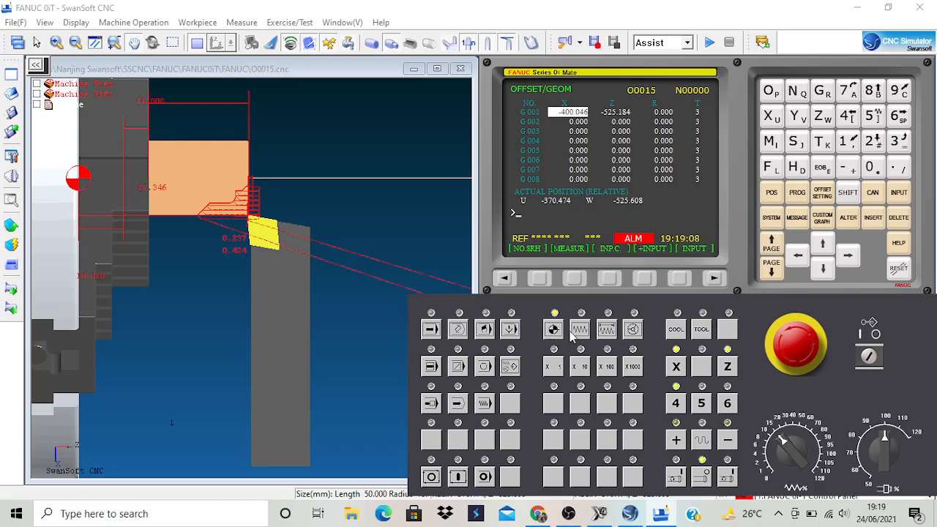
{"action": "left_click", "coordinate": [677, 367]}
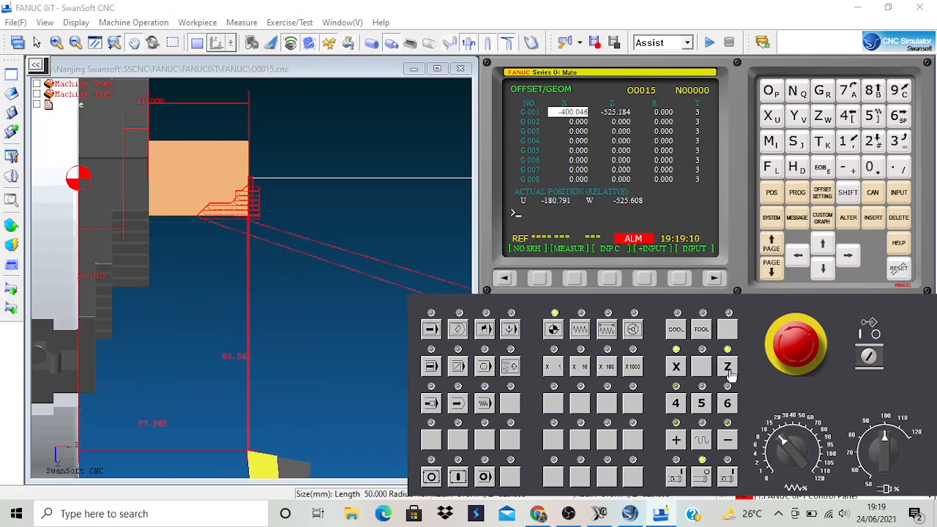
{"action": "scroll", "coordinate": [312, 353], "scroll_direction": "down", "scroll_amount": 3}
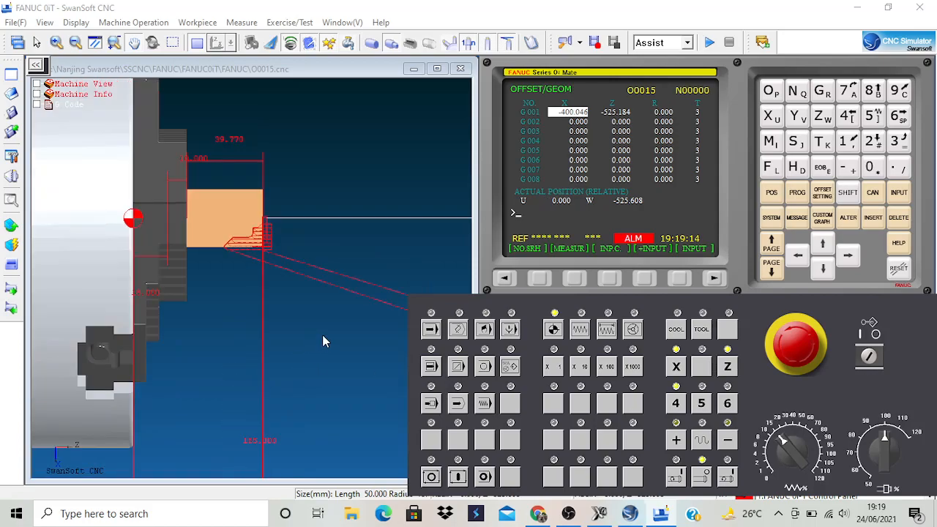
{"action": "left_click", "coordinate": [730, 370]}
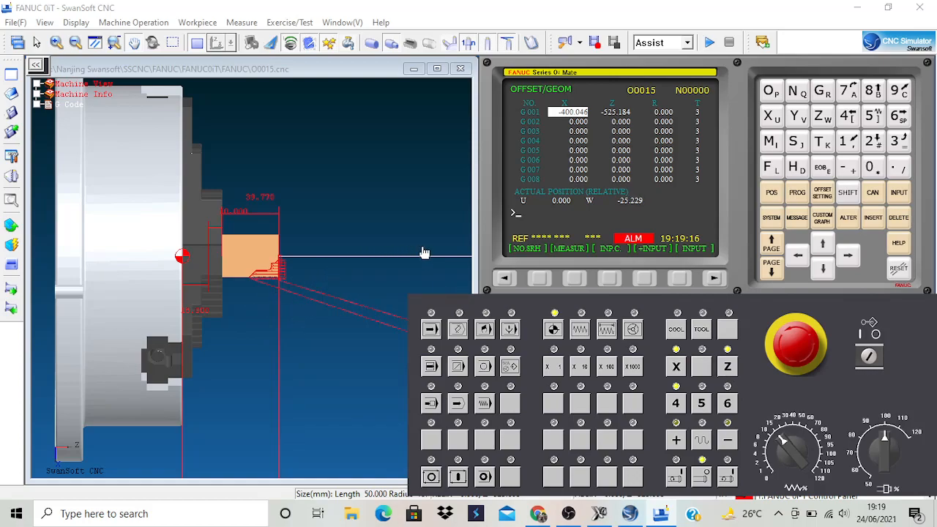
{"action": "scroll", "coordinate": [291, 256], "scroll_direction": "down", "scroll_amount": 2}
{"action": "scroll", "coordinate": [96, 270], "scroll_direction": "down", "scroll_amount": 3}
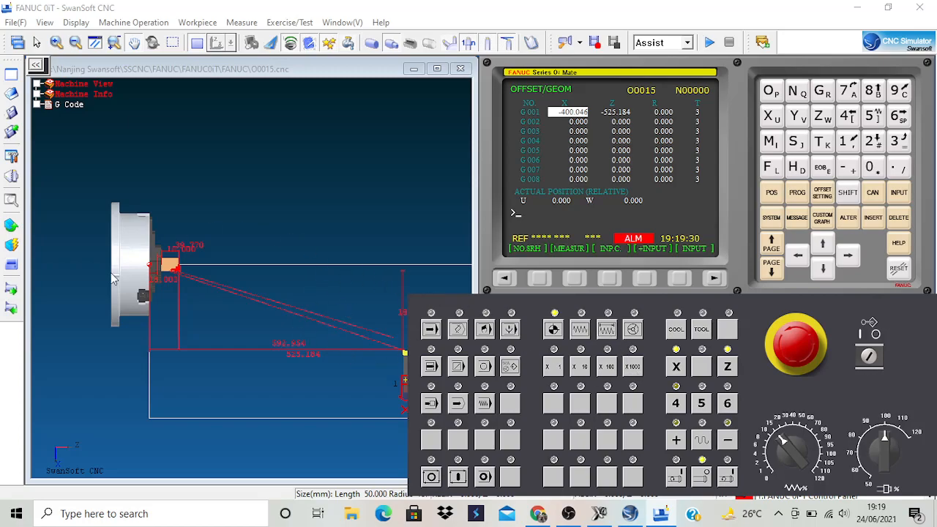
Read the NC file PROGRAM SWANSOFT from the Desktop into the controller in program edit mode.
{"action": "left_click", "coordinate": [460, 331]}
{"action": "left_click", "coordinate": [798, 193]}
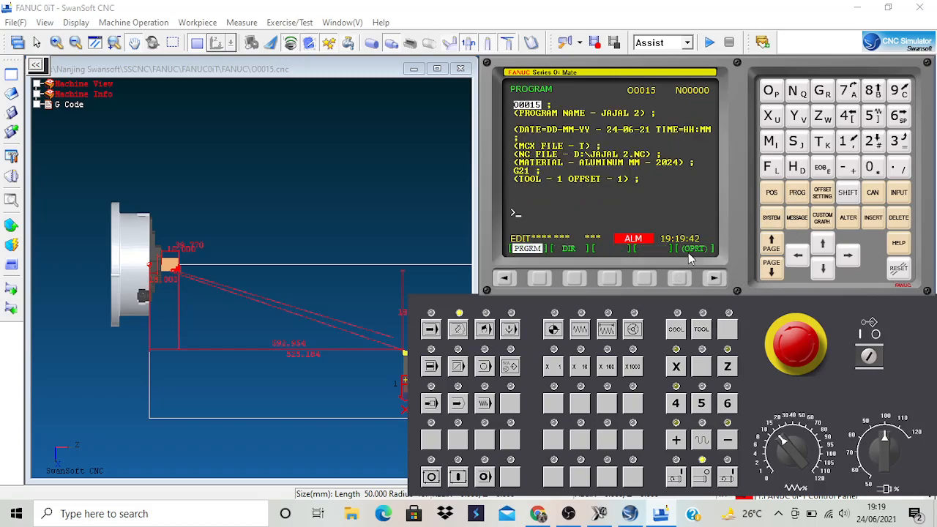
{"action": "left_click", "coordinate": [685, 280]}
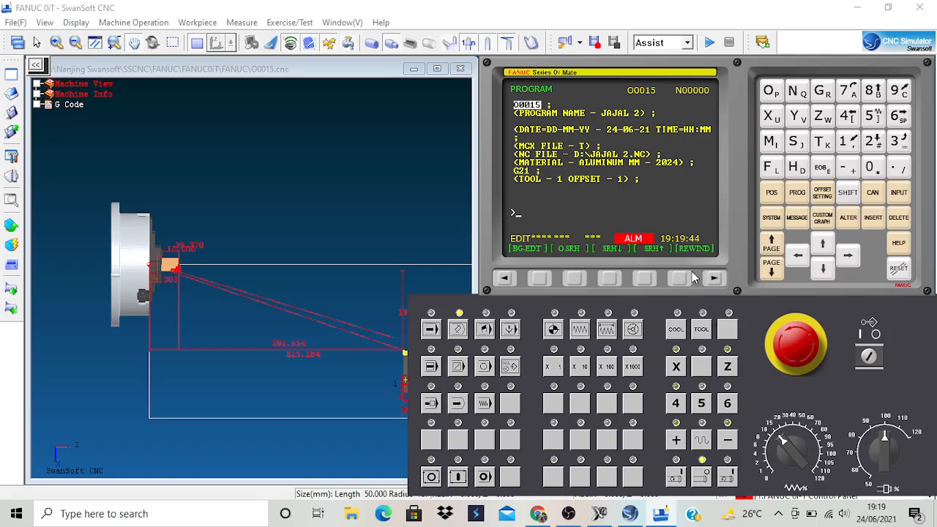
{"action": "left_click", "coordinate": [716, 278]}
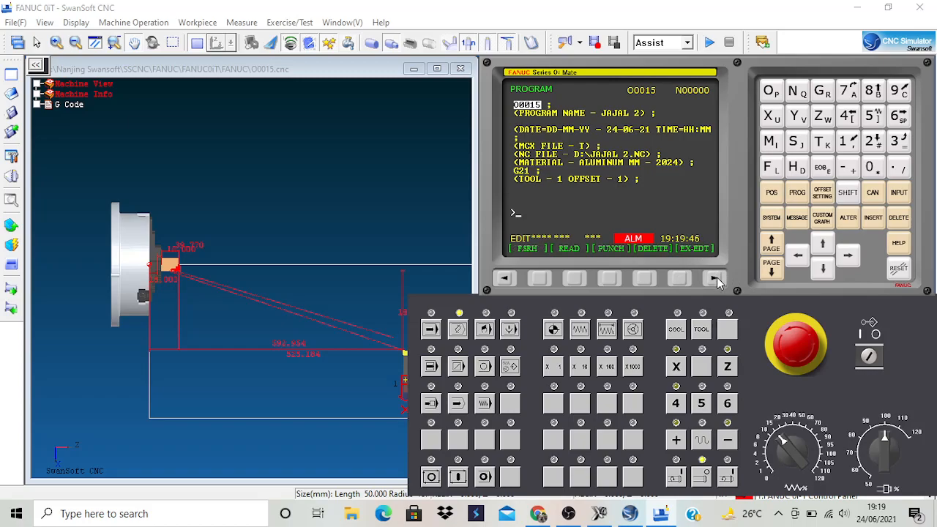
{"action": "left_click", "coordinate": [576, 280]}
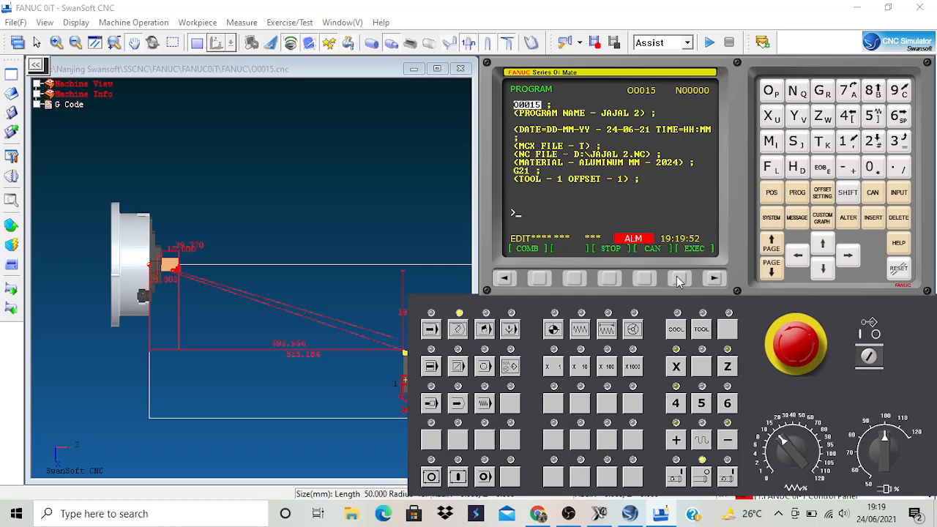
{"action": "left_click", "coordinate": [681, 279]}
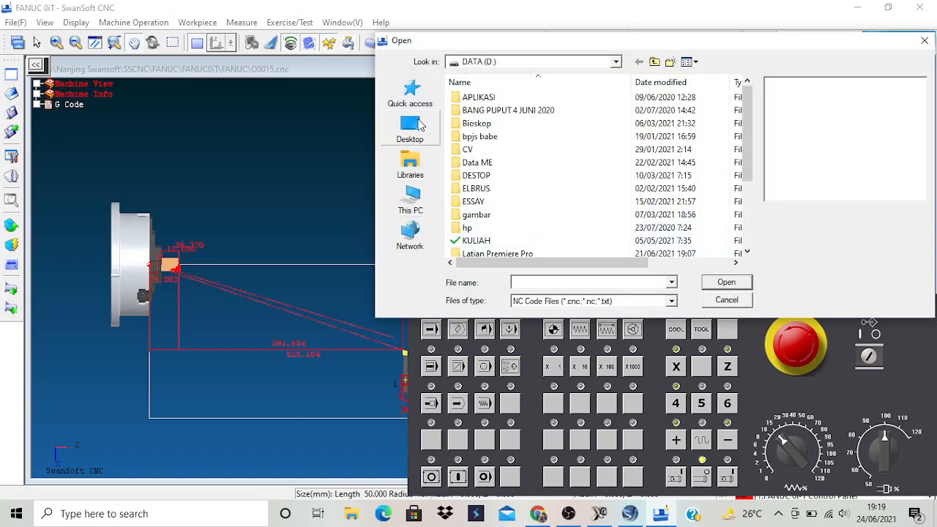
{"action": "left_click", "coordinate": [423, 128]}
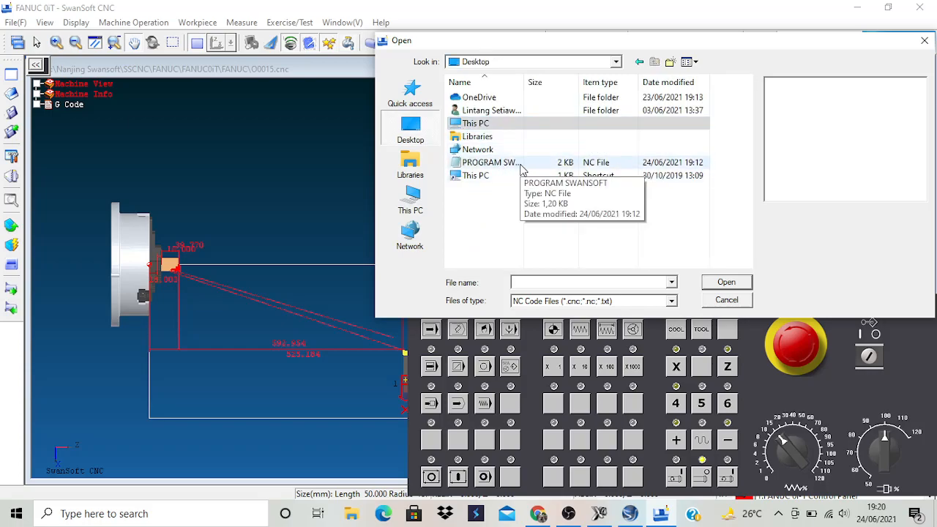
{"action": "left_click", "coordinate": [521, 163]}
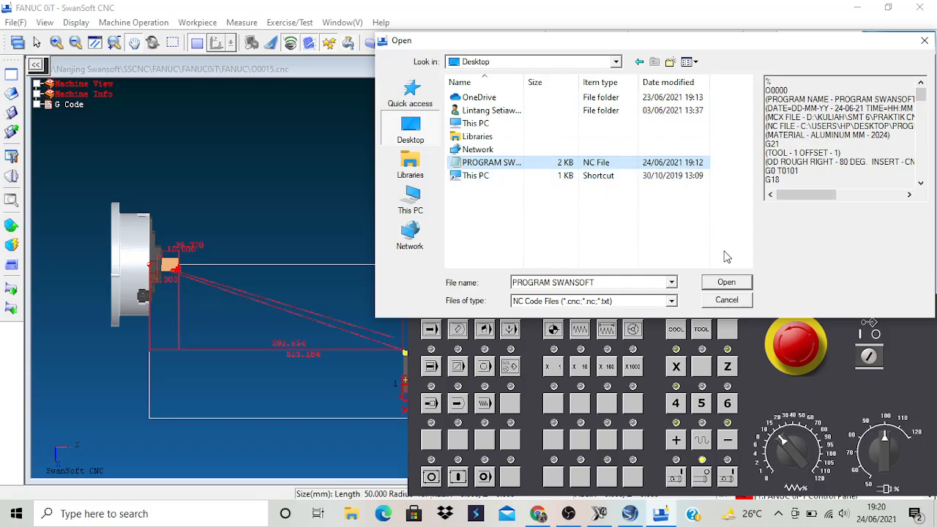
{"action": "left_click", "coordinate": [727, 283]}
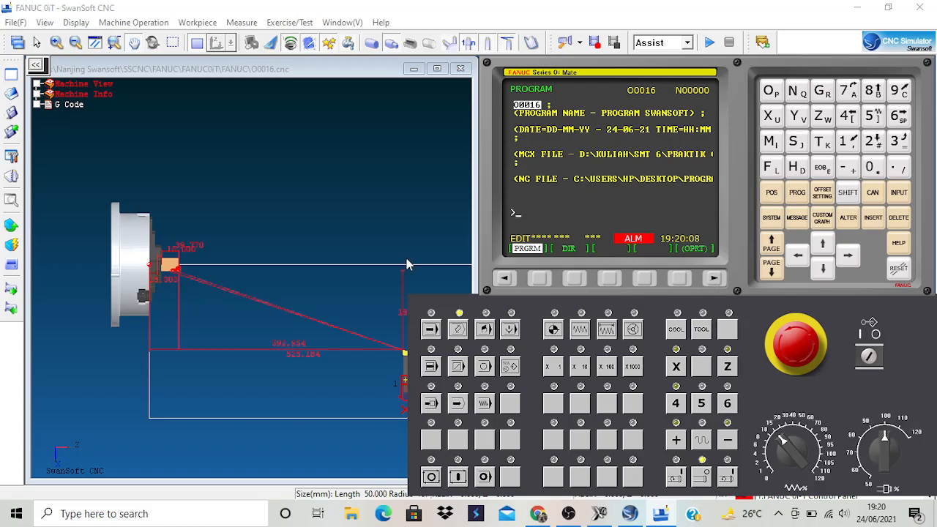
Set the controller to automatic memory mode and check the loaded toolpath against the workpiece in the 2D view.
{"action": "scroll", "coordinate": [161, 284], "scroll_direction": "up", "scroll_amount": 4}
{"action": "scroll", "coordinate": [184, 271], "scroll_direction": "up", "scroll_amount": 5}
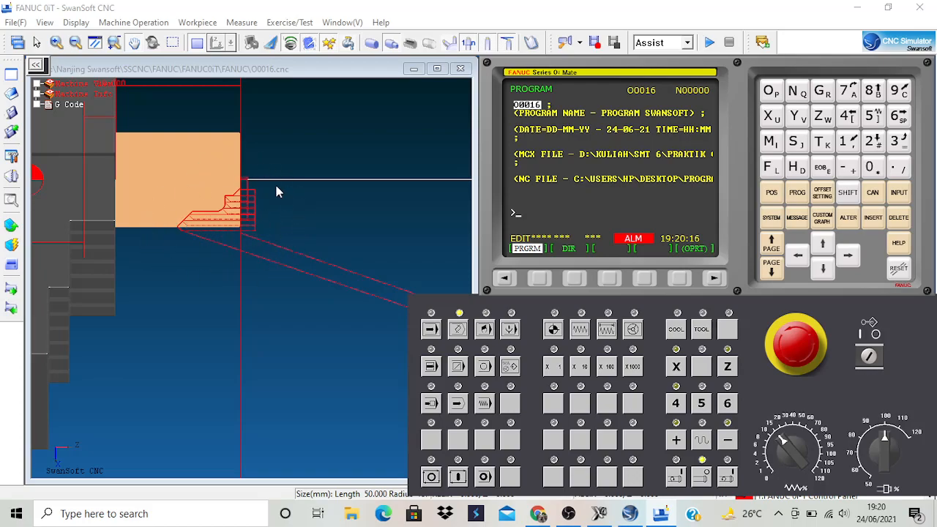
{"action": "left_click", "coordinate": [431, 330]}
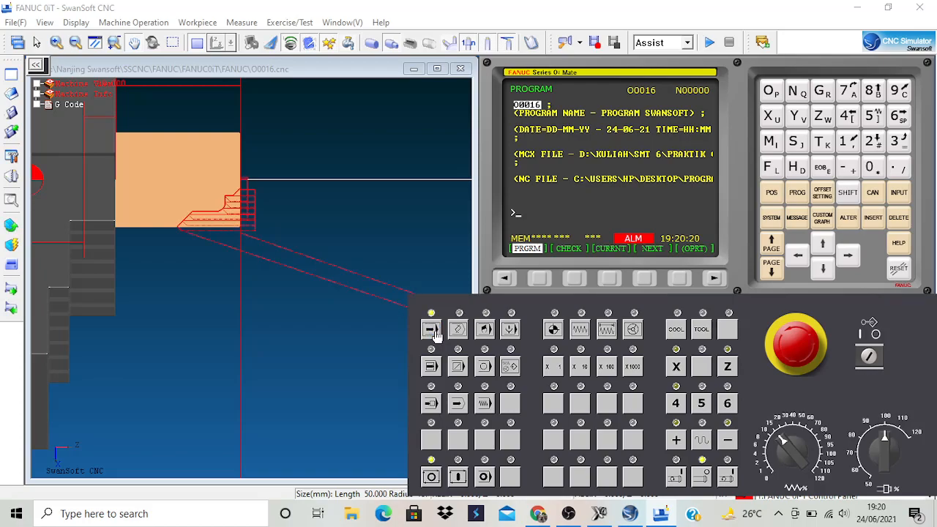
{"action": "scroll", "coordinate": [244, 209], "scroll_direction": "up", "scroll_amount": 4}
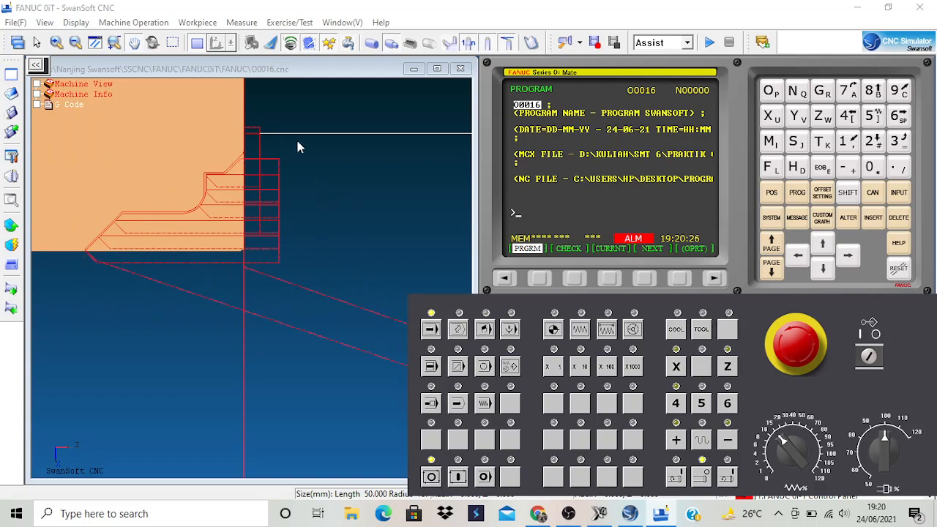
{"action": "scroll", "coordinate": [297, 241], "scroll_direction": "down", "scroll_amount": 5}
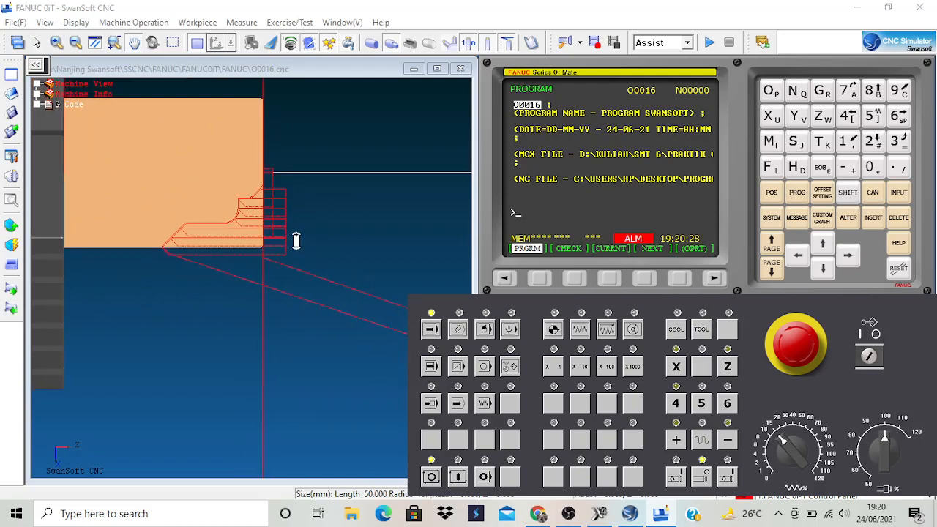
{"action": "scroll", "coordinate": [298, 232], "scroll_direction": "down", "scroll_amount": 3}
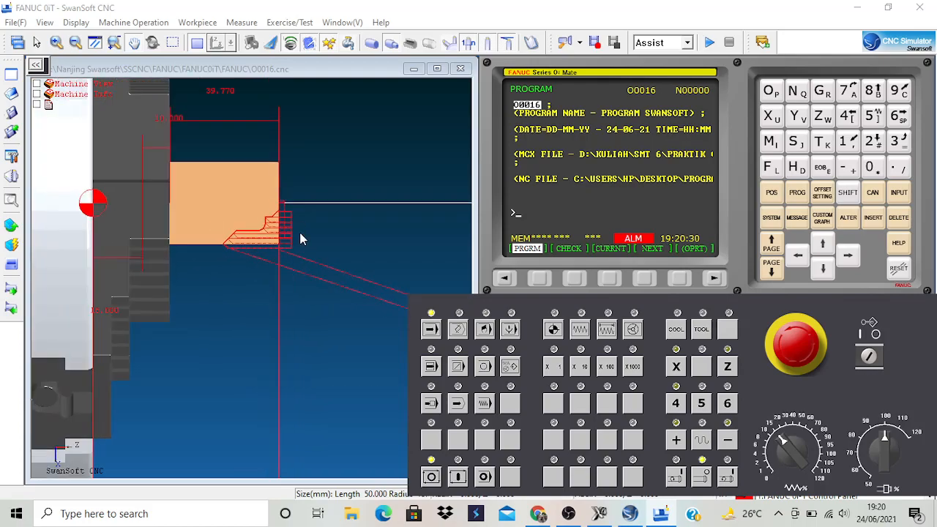
{"action": "scroll", "coordinate": [339, 207], "scroll_direction": "down", "scroll_amount": 2}
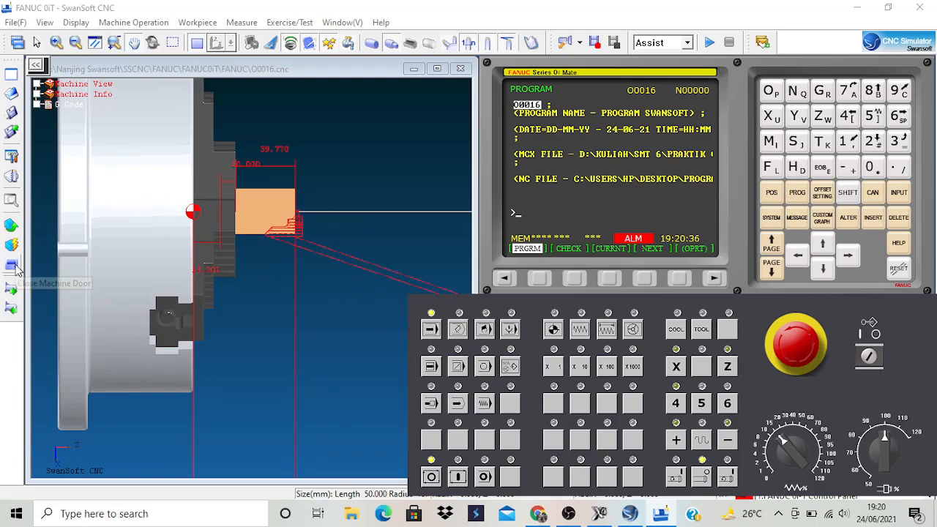
Close the machine door in the 3D machine view and start the automatic cycle of program O0016.
{"action": "left_click", "coordinate": [197, 44]}
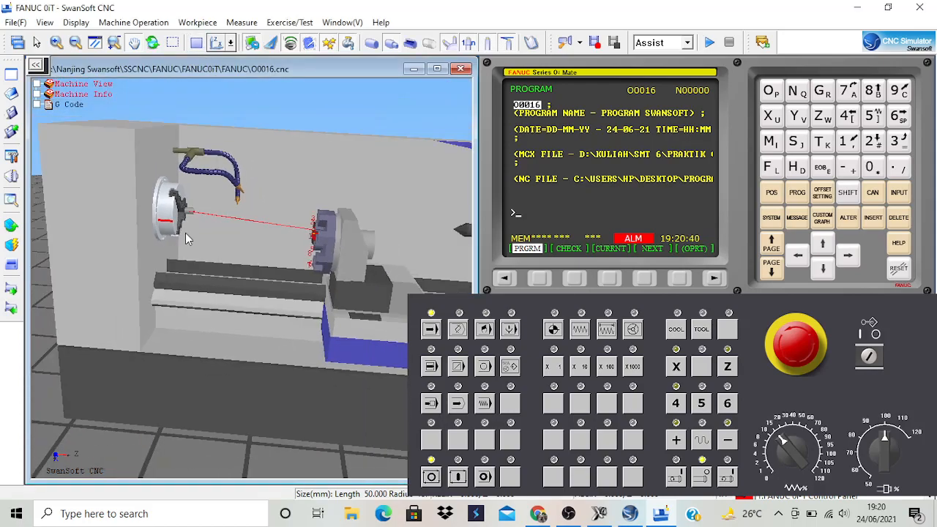
{"action": "left_click", "coordinate": [12, 266]}
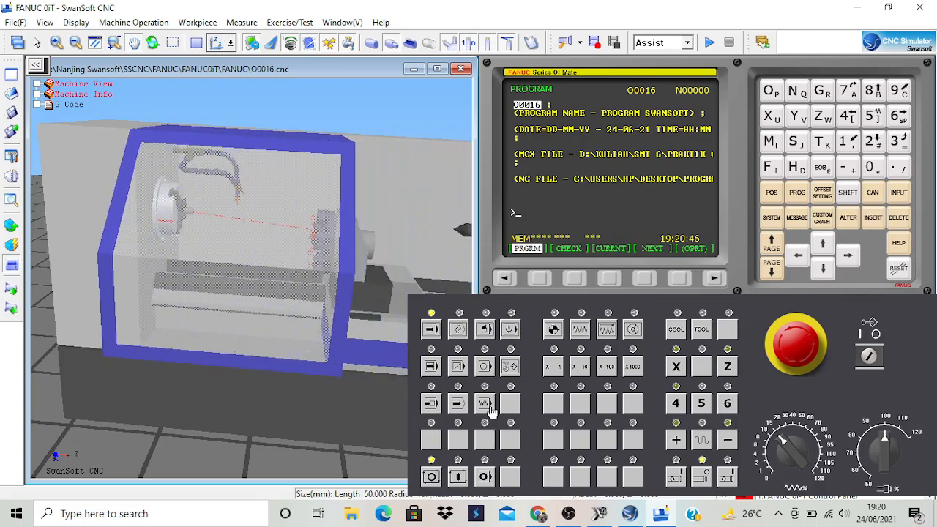
{"action": "left_click", "coordinate": [458, 477]}
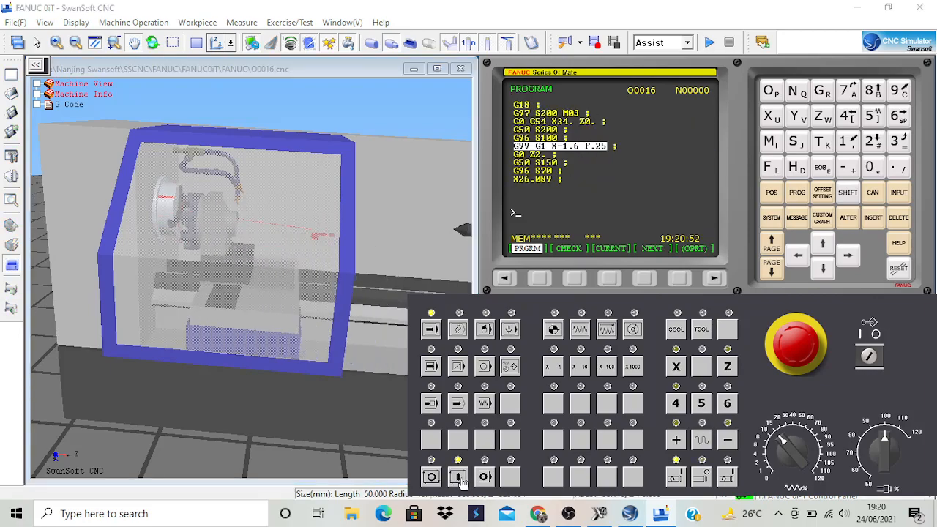
Follow the running turning operation in the 2D view, close up on the workpiece.
{"action": "left_click", "coordinate": [196, 44]}
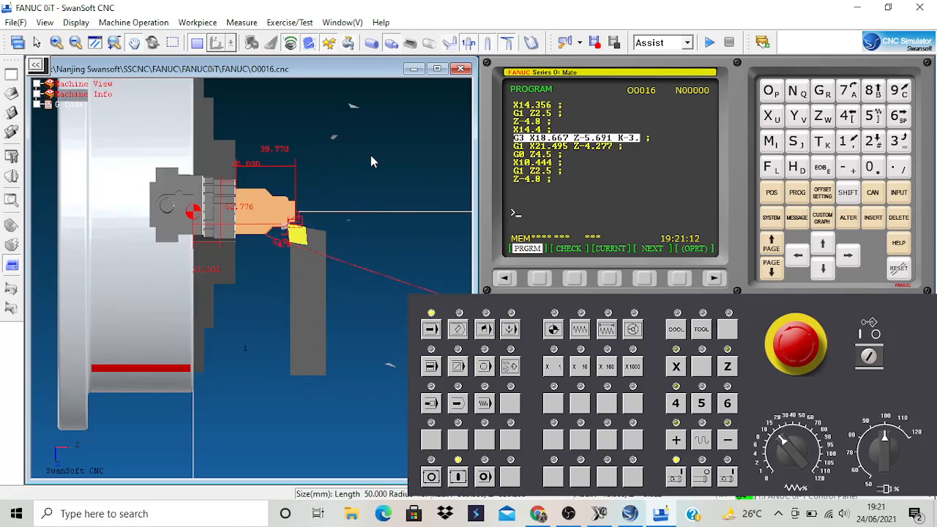
{"action": "scroll", "coordinate": [369, 242], "scroll_direction": "up", "scroll_amount": 2}
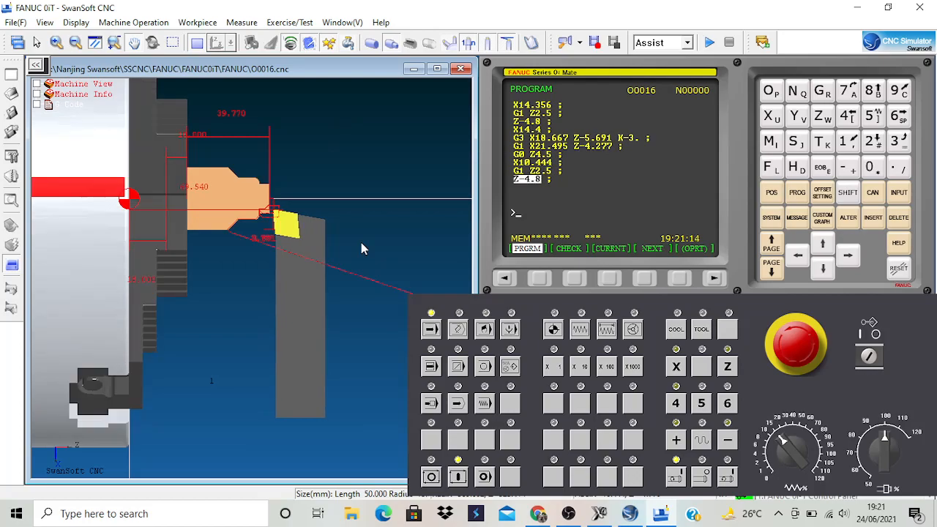
{"action": "scroll", "coordinate": [361, 242], "scroll_direction": "up", "scroll_amount": 2}
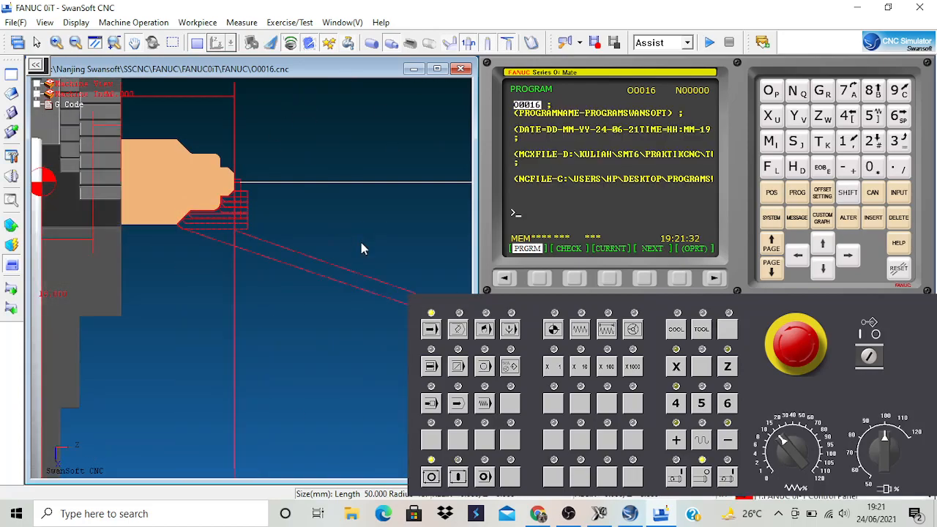
Open the machine door in the 3D machine view and inspect the turned part in the chuck.
{"action": "left_click", "coordinate": [198, 43]}
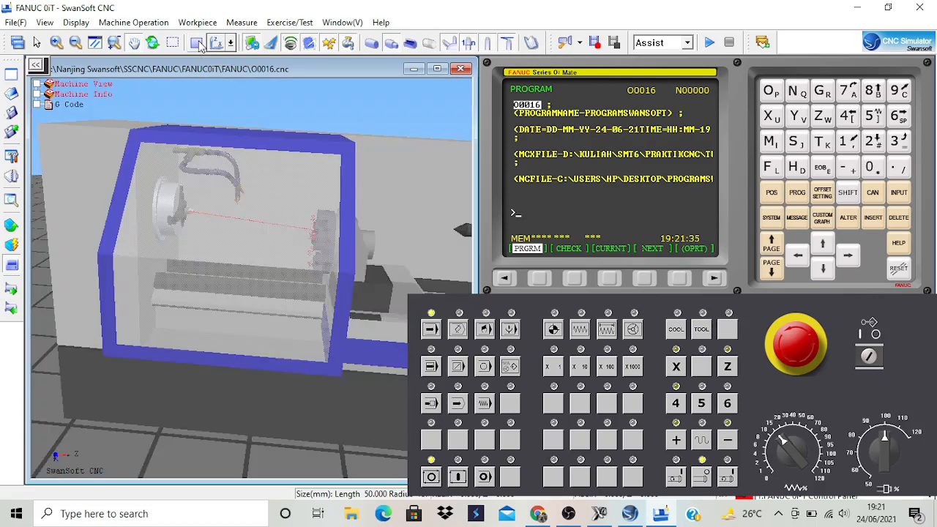
{"action": "left_click", "coordinate": [10, 269]}
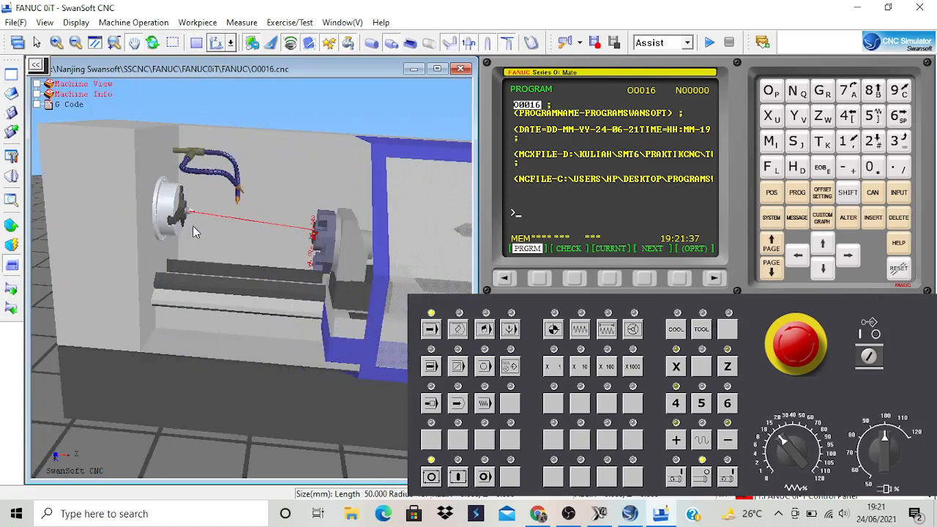
{"action": "scroll", "coordinate": [200, 221], "scroll_direction": "up", "scroll_amount": 5}
{"action": "scroll", "coordinate": [190, 208], "scroll_direction": "up", "scroll_amount": 6}
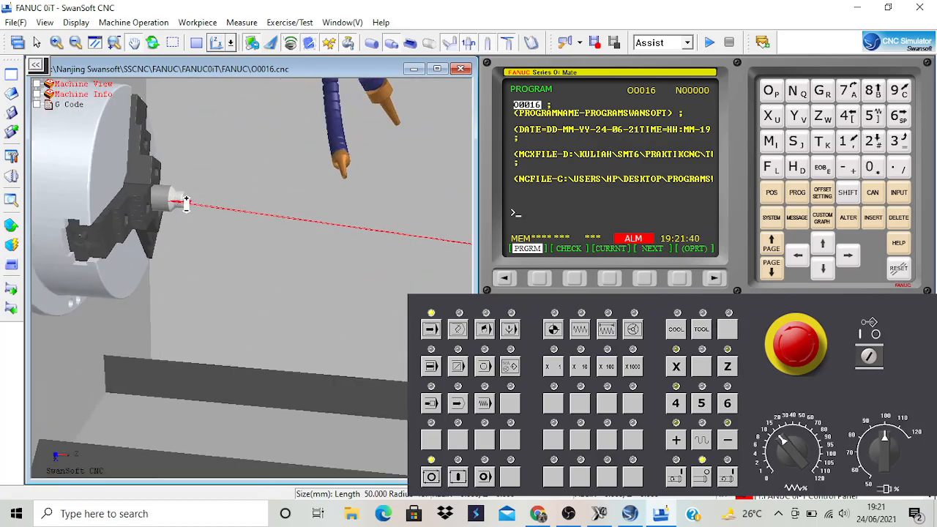
{"action": "scroll", "coordinate": [192, 202], "scroll_direction": "up", "scroll_amount": 4}
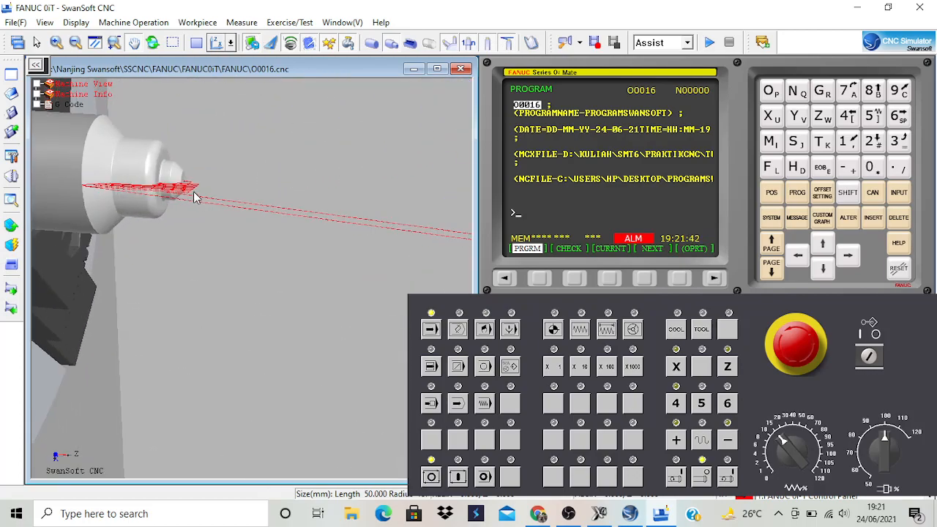
{"action": "scroll", "coordinate": [155, 152], "scroll_direction": "down", "scroll_amount": 3}
{"action": "scroll", "coordinate": [173, 209], "scroll_direction": "down", "scroll_amount": 3}
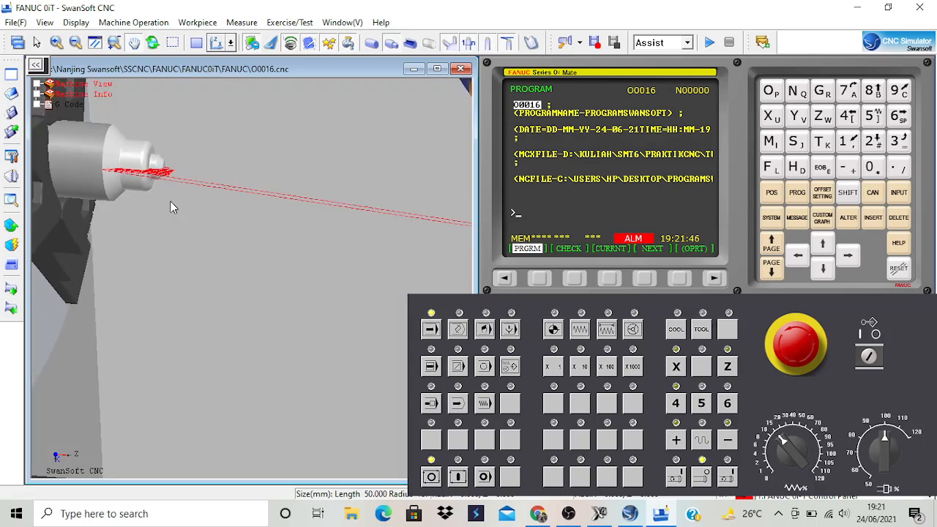
{"action": "scroll", "coordinate": [139, 117], "scroll_direction": "down", "scroll_amount": 4}
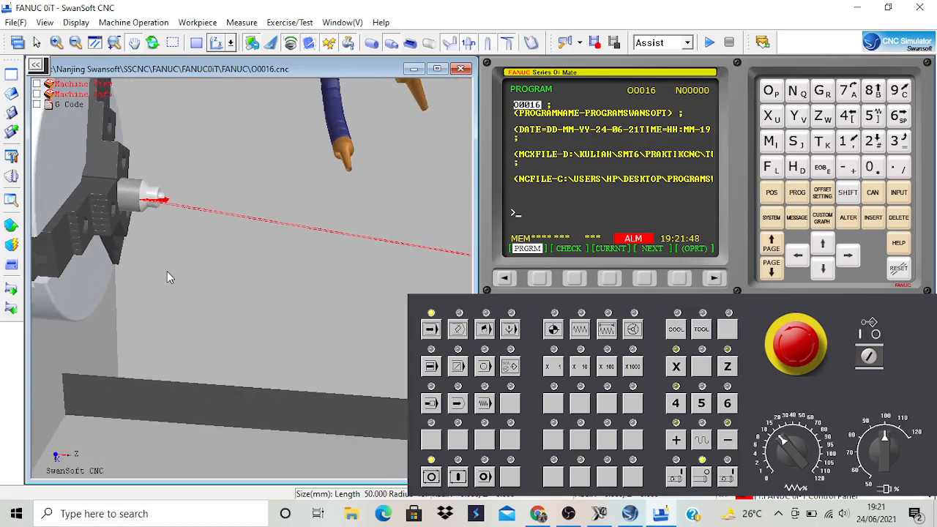
{"action": "scroll", "coordinate": [210, 375], "scroll_direction": "down", "scroll_amount": 3}
{"action": "scroll", "coordinate": [161, 164], "scroll_direction": "up", "scroll_amount": 3}
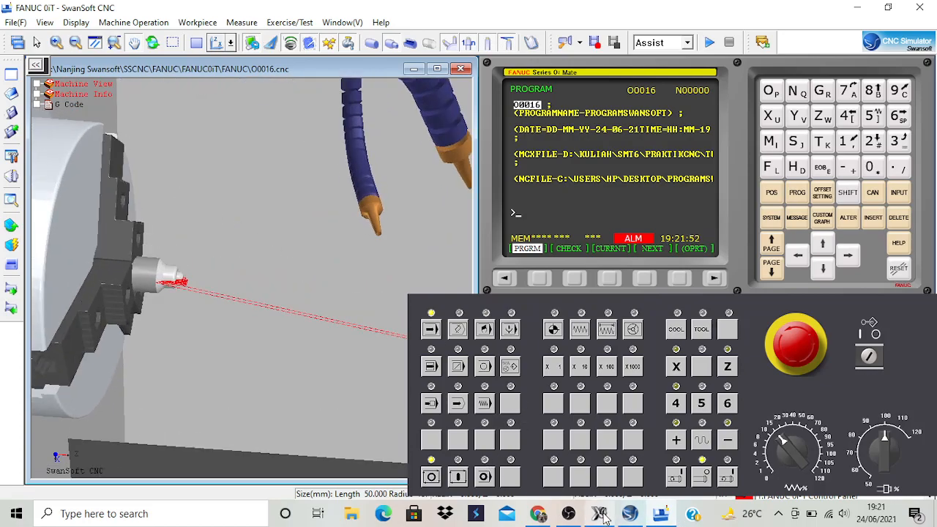
Switch to Mastercam and run the Verify simulation of the lathe face, rough and finish toolpaths.
{"action": "mouse_move", "coordinate": [603, 517]}
{"action": "left_click", "coordinate": [605, 454]}
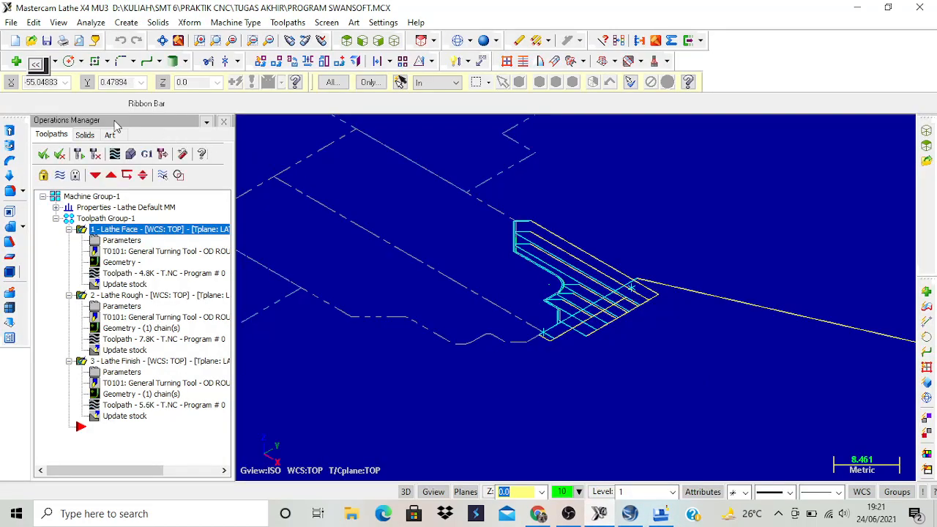
{"action": "left_click", "coordinate": [131, 154]}
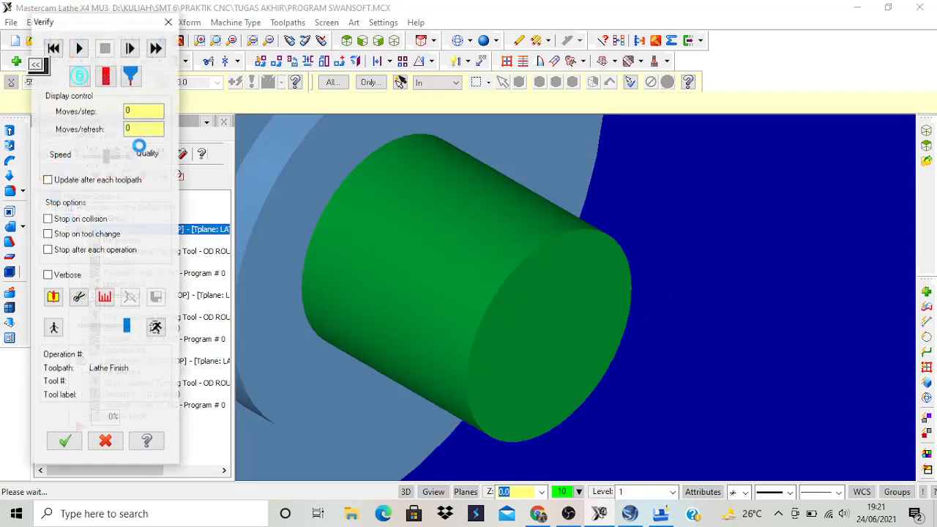
{"action": "left_click", "coordinate": [80, 47]}
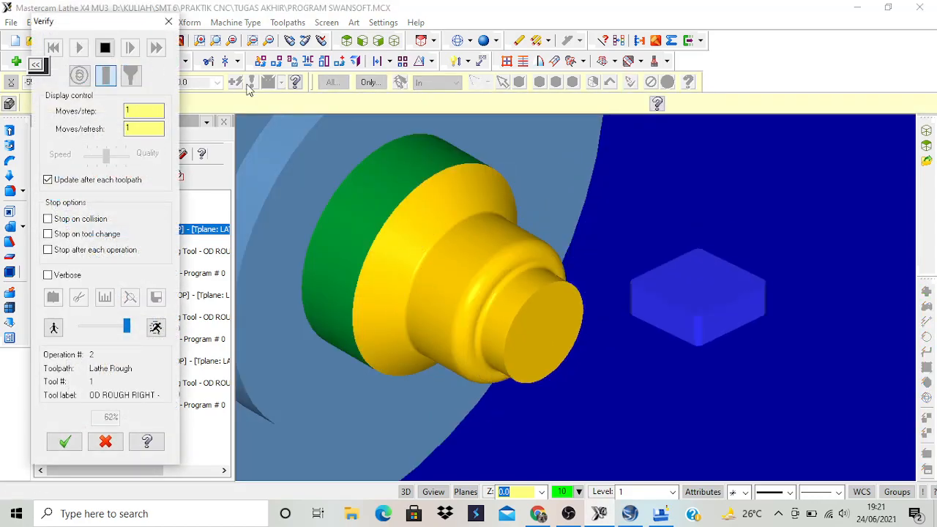
Switch back to SwanSoft and examine the machined part's stepped profile for comparison with the Mastercam result.
{"action": "left_click", "coordinate": [660, 516]}
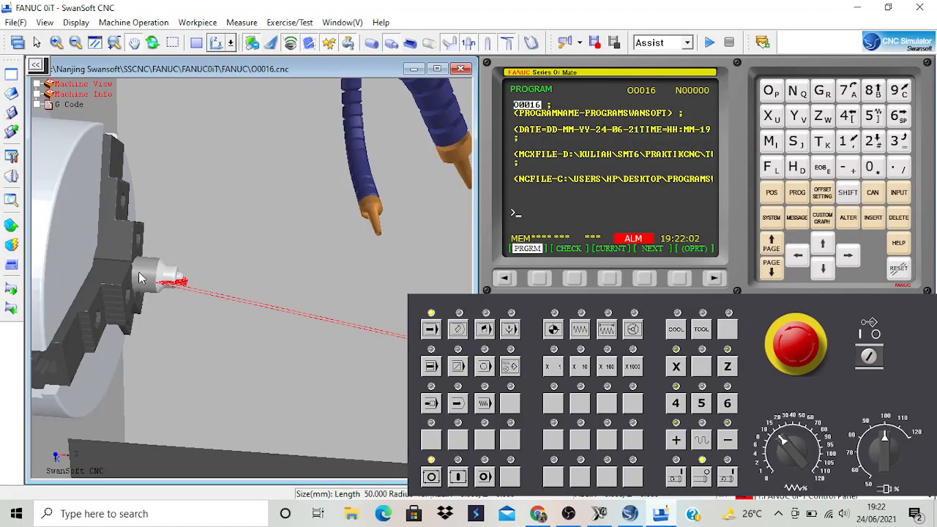
{"action": "scroll", "coordinate": [131, 275], "scroll_direction": "up", "scroll_amount": 5}
{"action": "middle_click_drag", "start_coordinate": [229, 281], "coordinate": [201, 233]}
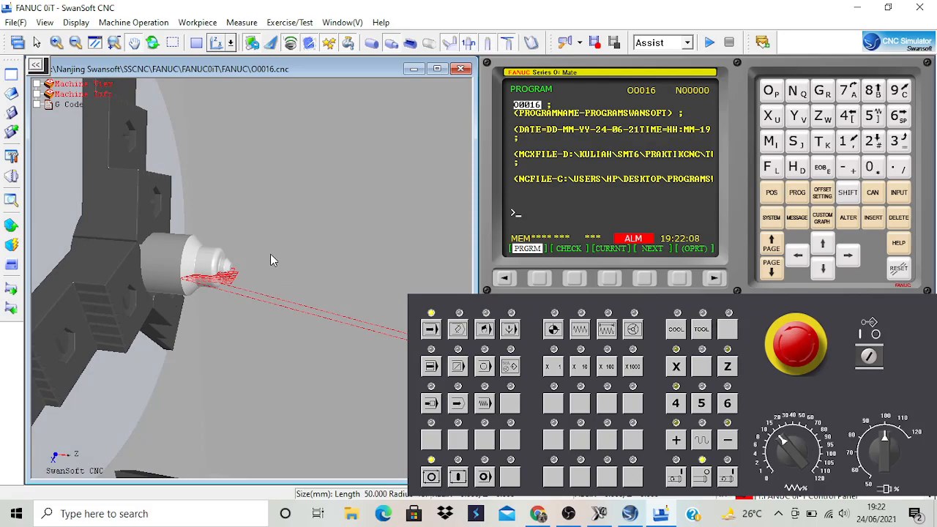
{"action": "middle_click_drag", "start_coordinate": [273, 257], "coordinate": [277, 244]}
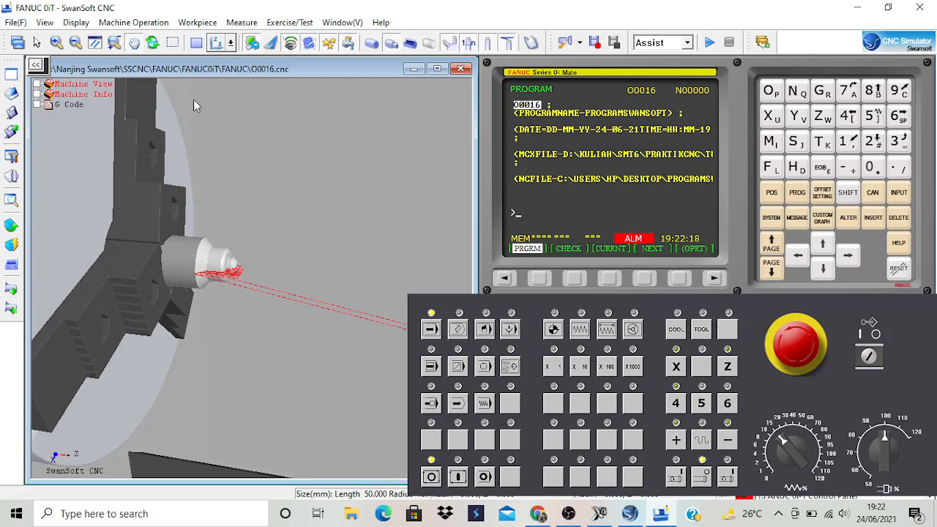
{"action": "left_click", "coordinate": [22, 24]}
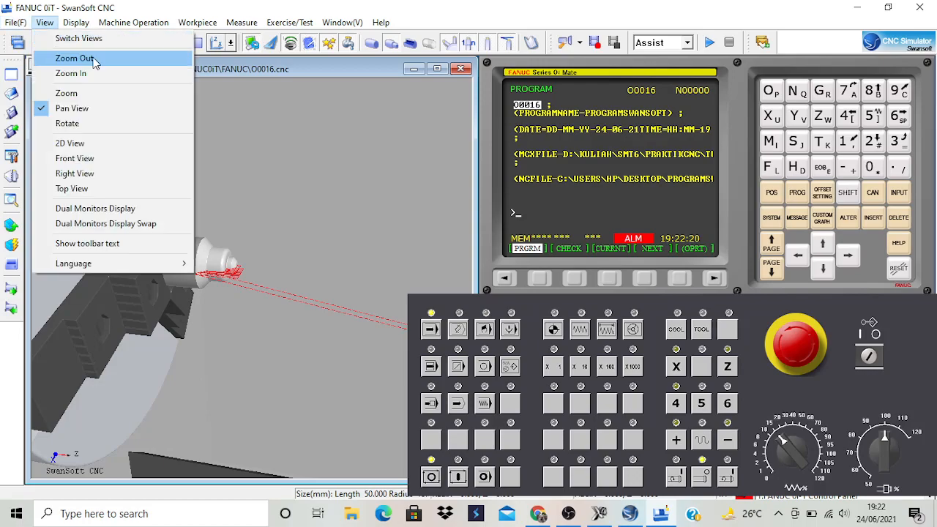
{"action": "mouse_move", "coordinate": [60, 72]}
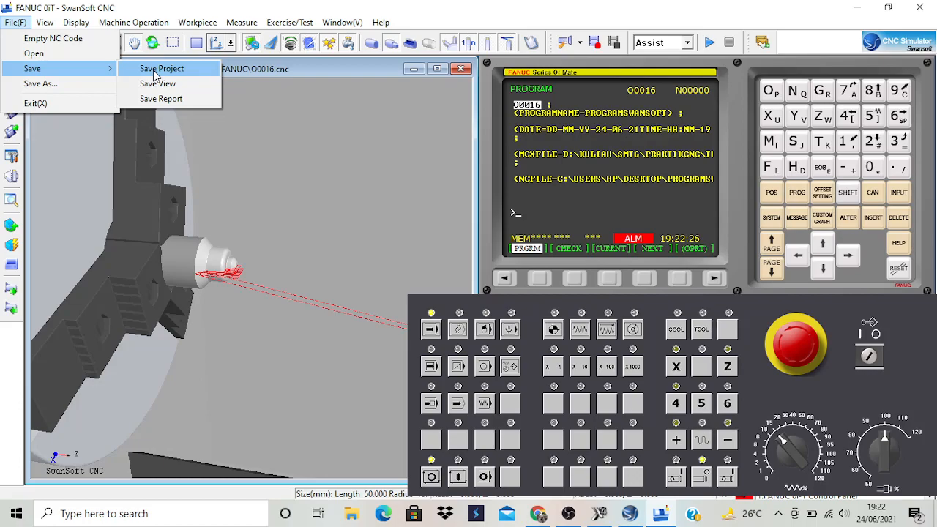
{"action": "left_click", "coordinate": [275, 118]}
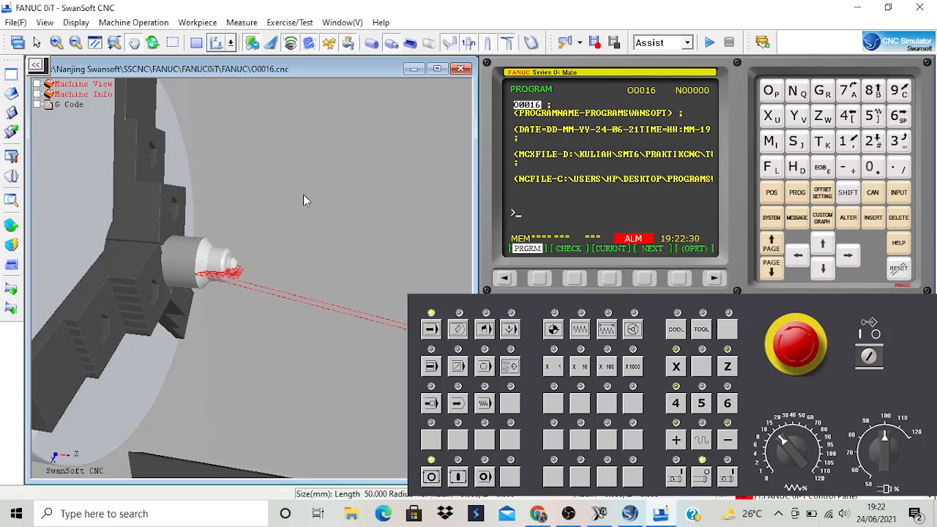